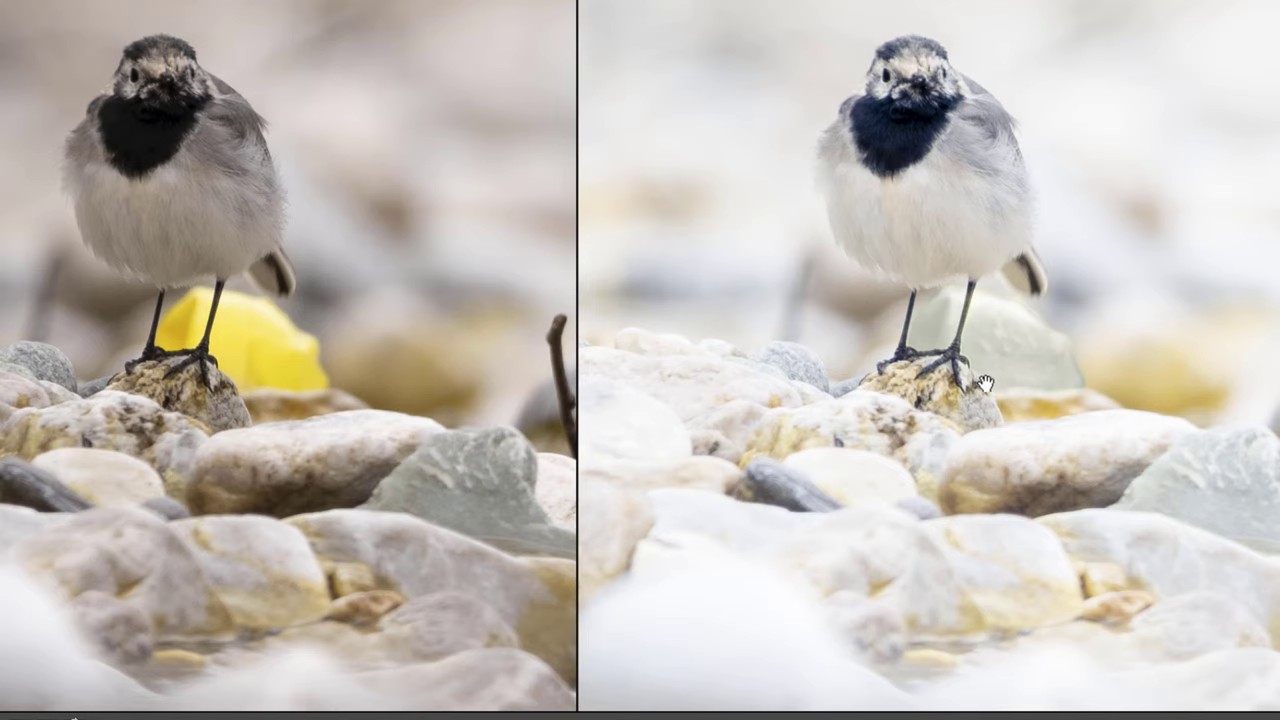
# Zoom the before/after comparison out so both wagtail photos fit the view.
pyautogui.click(987, 381)
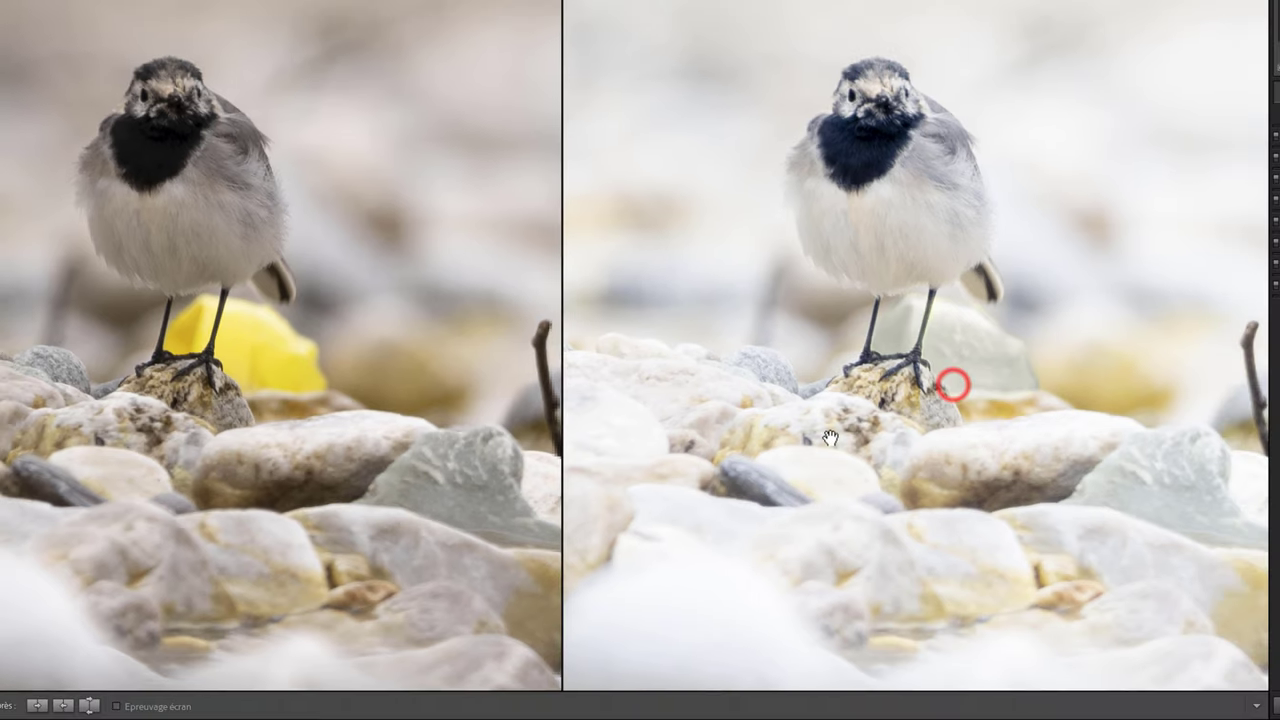
# Exit Before/After into single Loupe view and reset all Develop settings on the wagtail photo.
pyautogui.press('y')
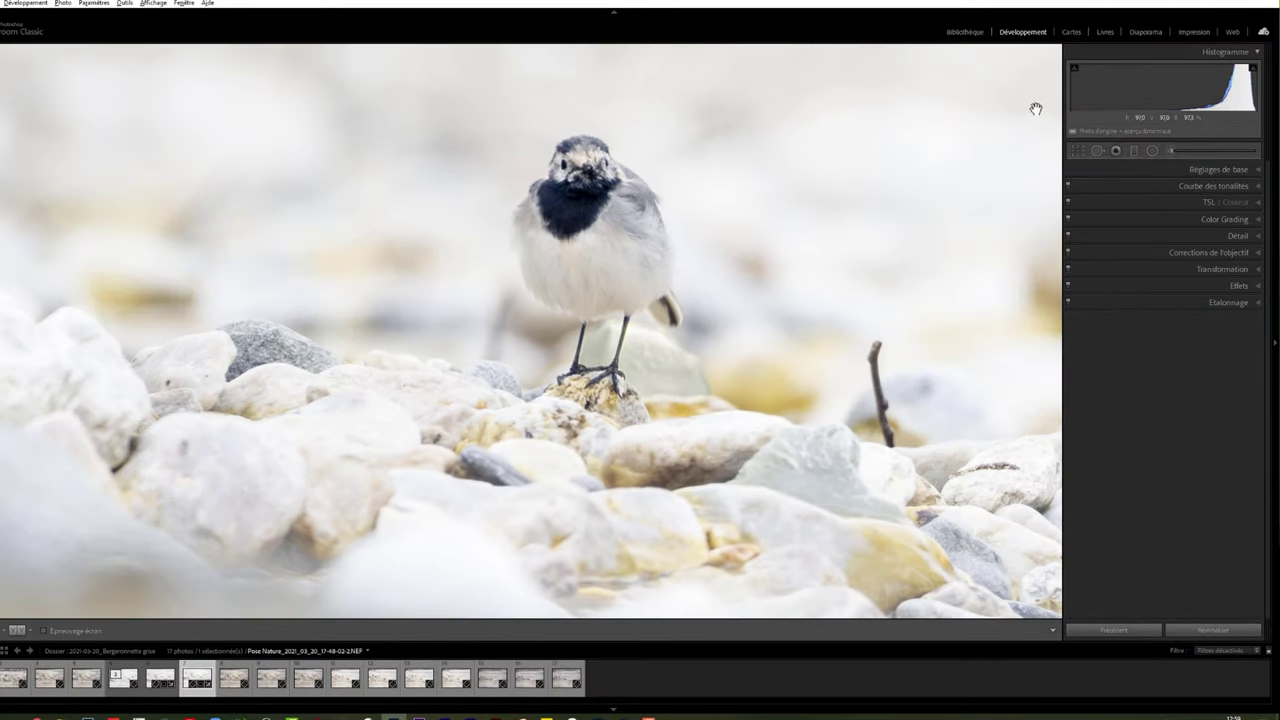
pyautogui.click(945, 172)
pyautogui.click(1240, 628)
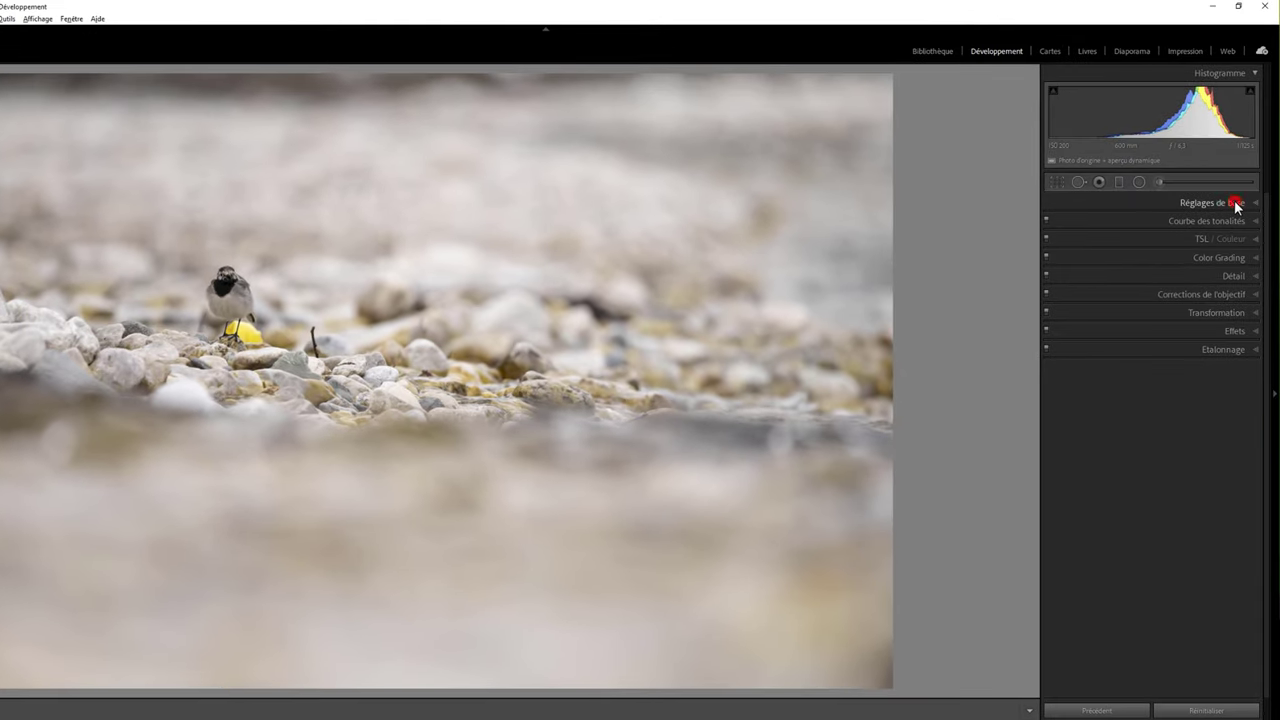
# Set Exposure +0.81, Highlights −84, Shadows +50, Whites −14 and Blacks −30 in the Basic panel.
pyautogui.click(1236, 203)
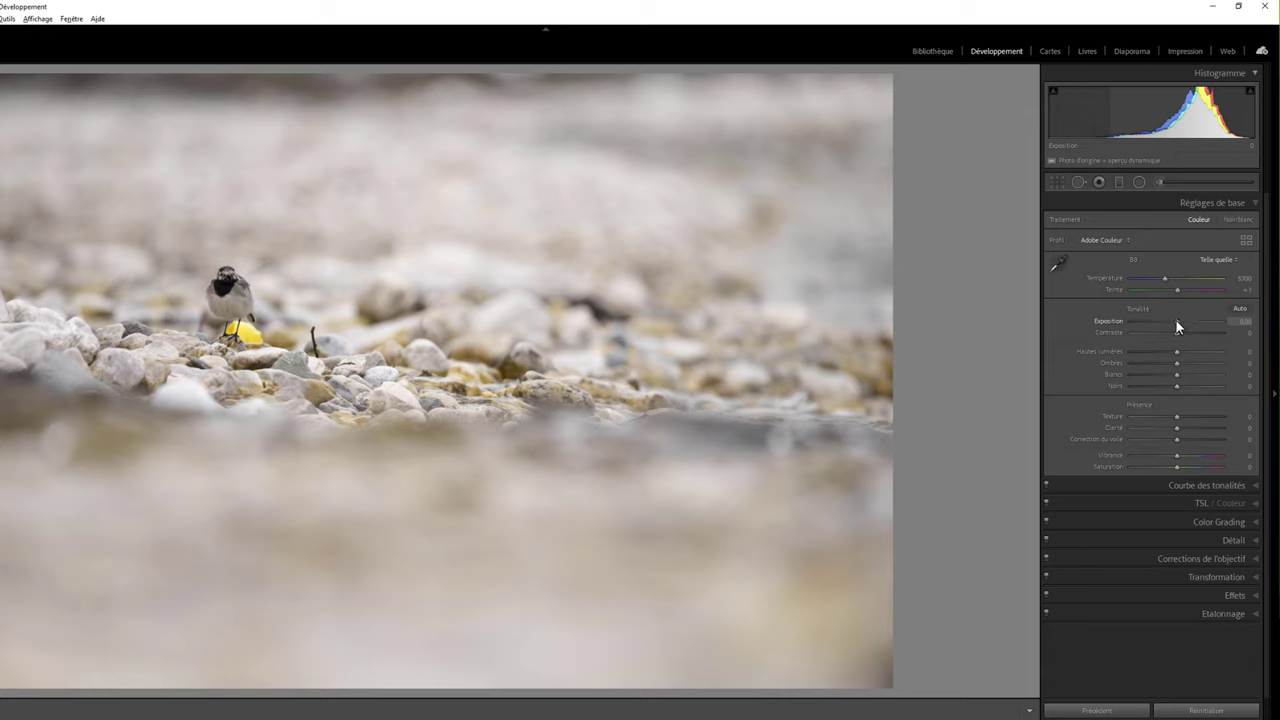
pyautogui.moveTo(1176, 321); pyautogui.dragTo(1148, 350)
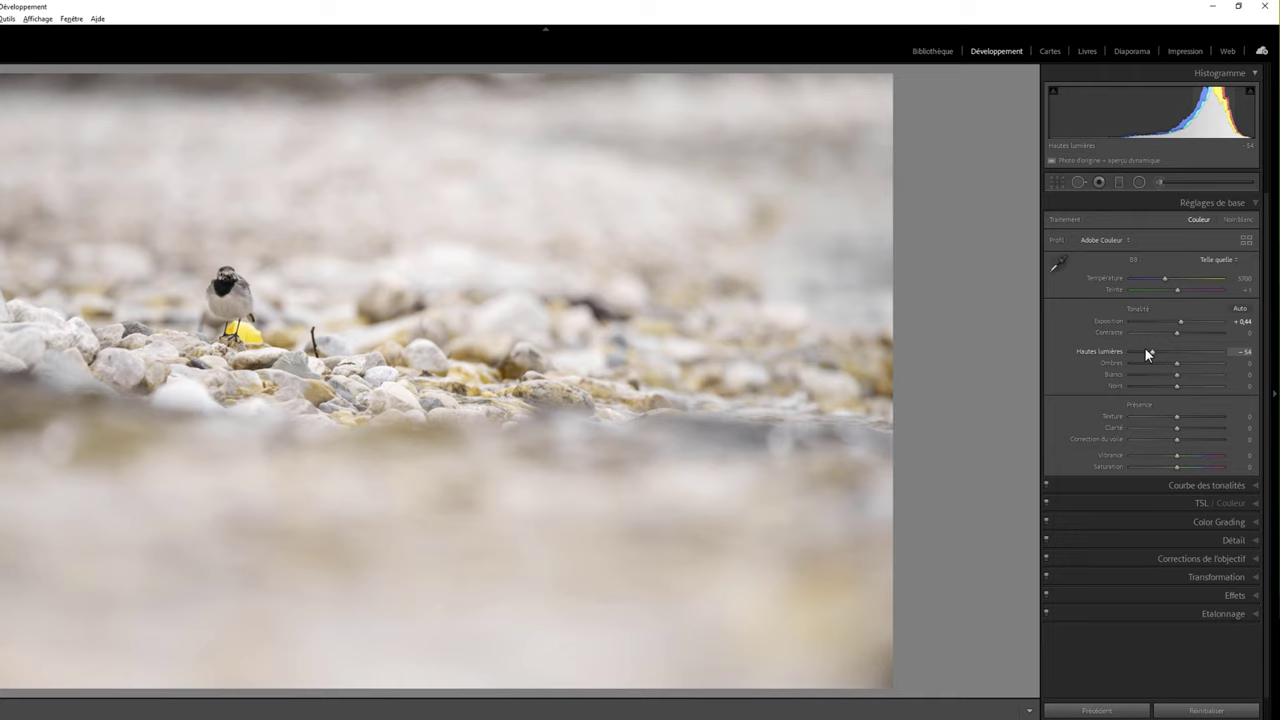
pyautogui.click(1138, 351)
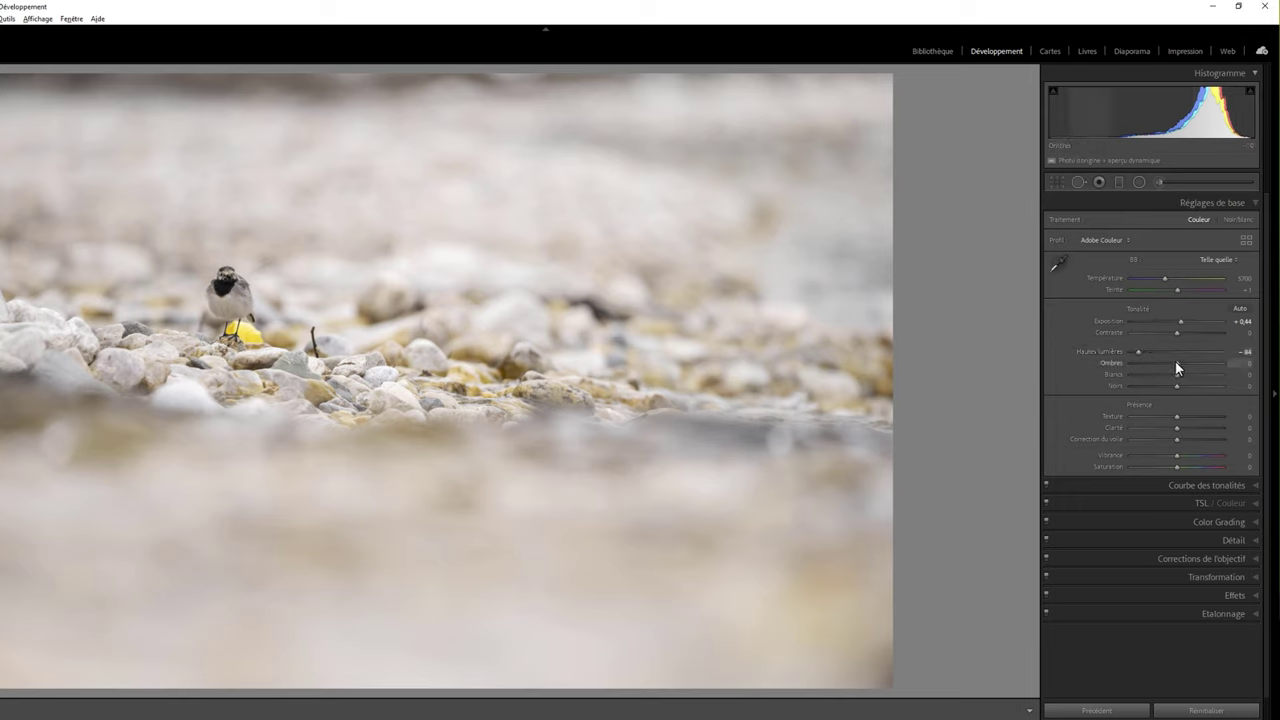
pyautogui.moveTo(1175, 363)
pyautogui.mouseDown()
pyautogui.moveTo(1200, 362)
pyautogui.moveTo(1170, 374)
pyautogui.moveTo(1179, 390)
pyautogui.moveTo(1164, 393)
pyautogui.mouseUp()
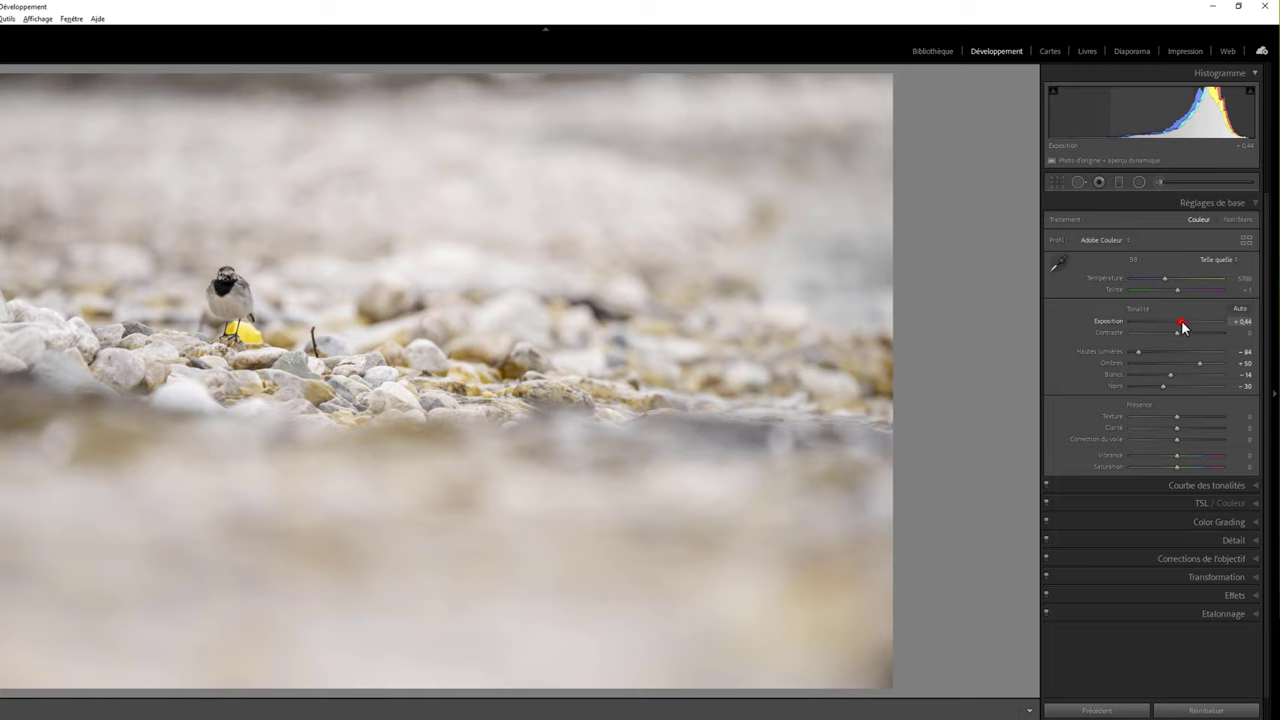
pyautogui.moveTo(1183, 326); pyautogui.dragTo(1185, 321)
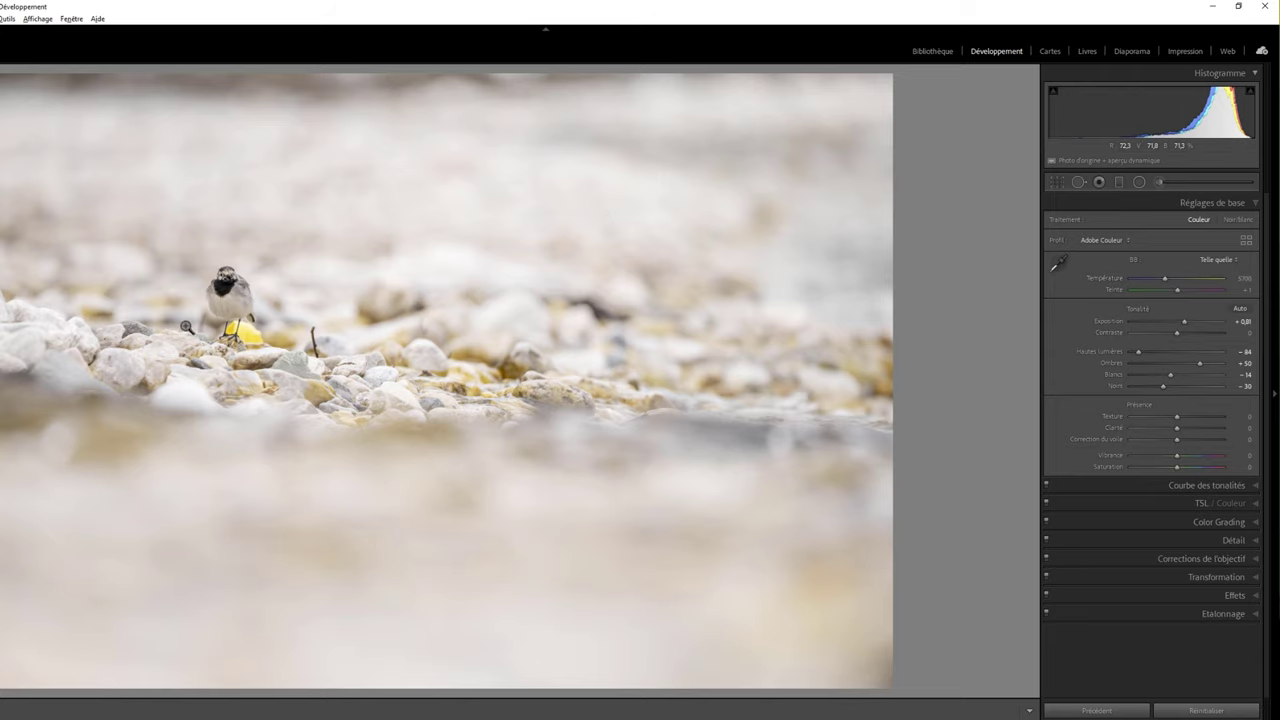
# Cool Temp to 4958 and raise Exposure to +1.06, checking the bird close up.
pyautogui.click(251, 304)
pyautogui.moveTo(203, 297); pyautogui.dragTo(312, 326)
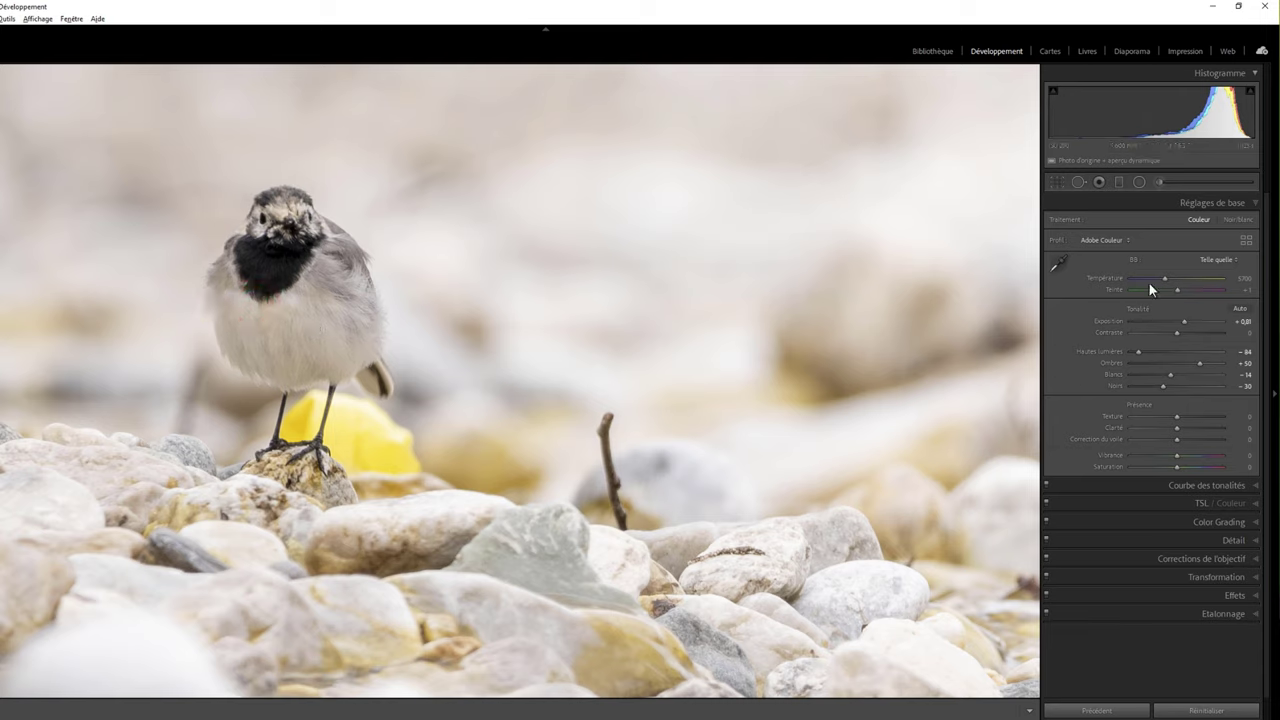
pyautogui.moveTo(1164, 279); pyautogui.dragTo(1160, 280)
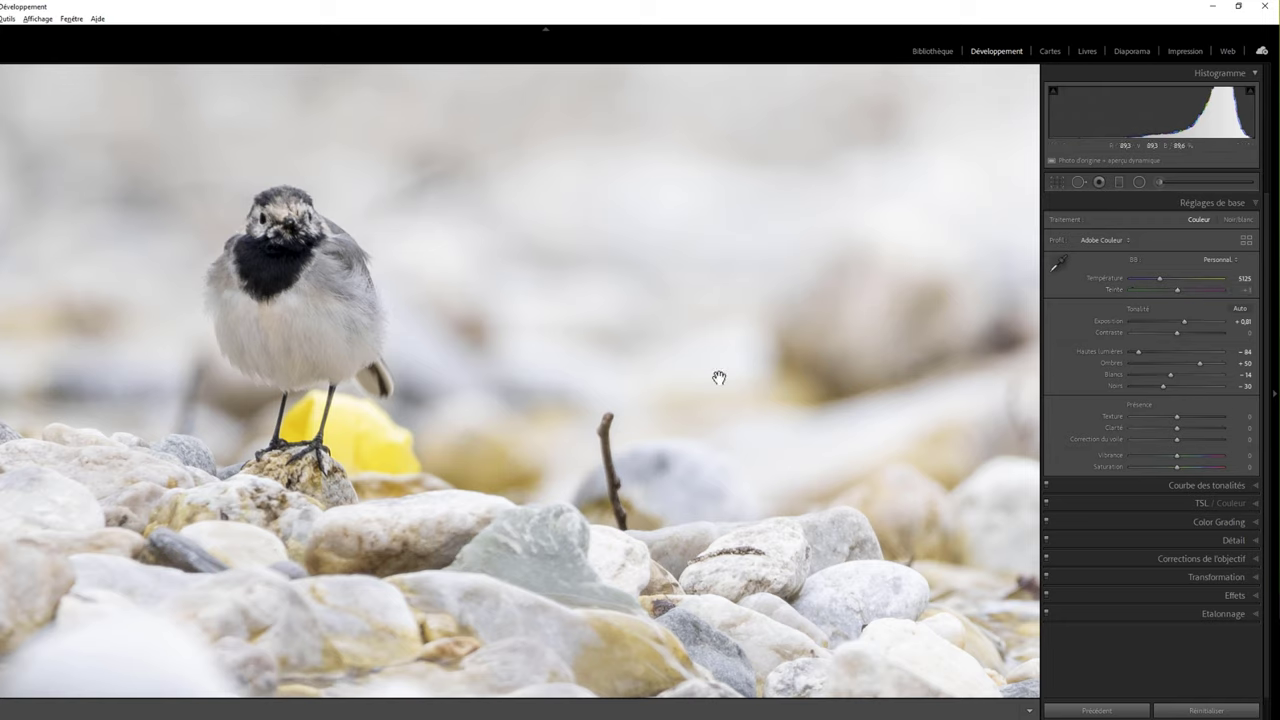
pyautogui.click(851, 322)
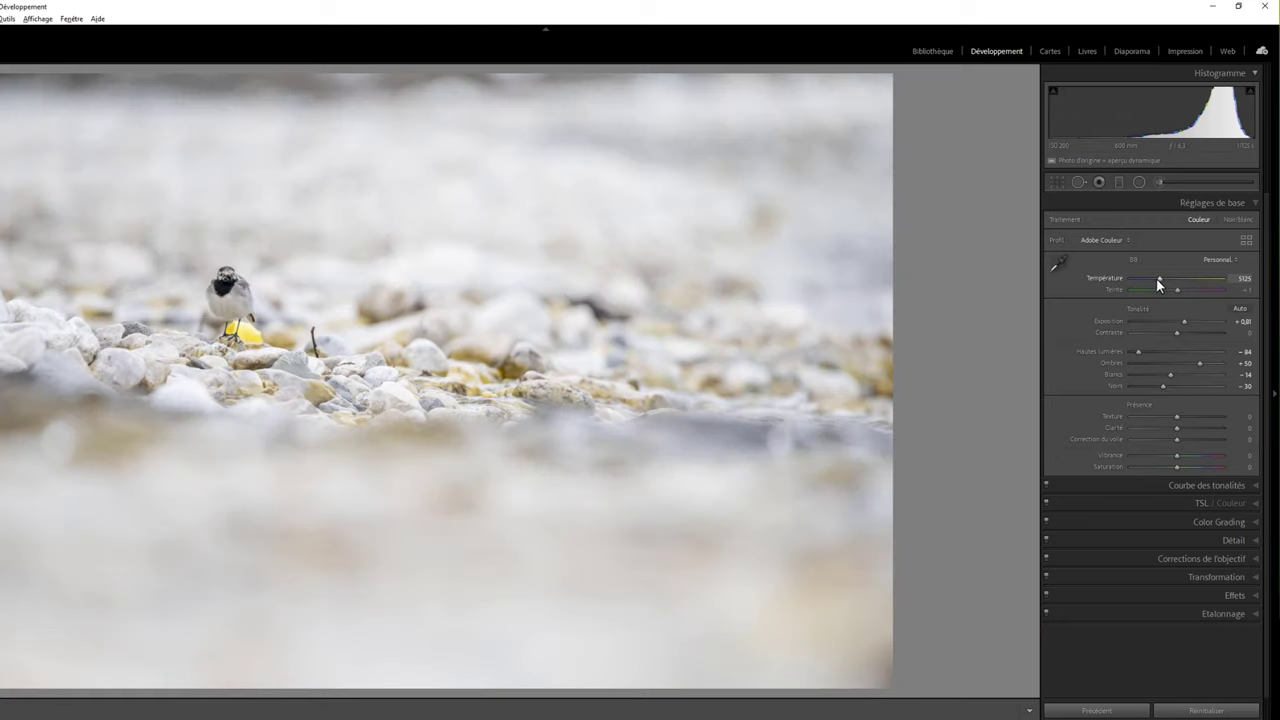
pyautogui.moveTo(1157, 278); pyautogui.dragTo(1157, 278)
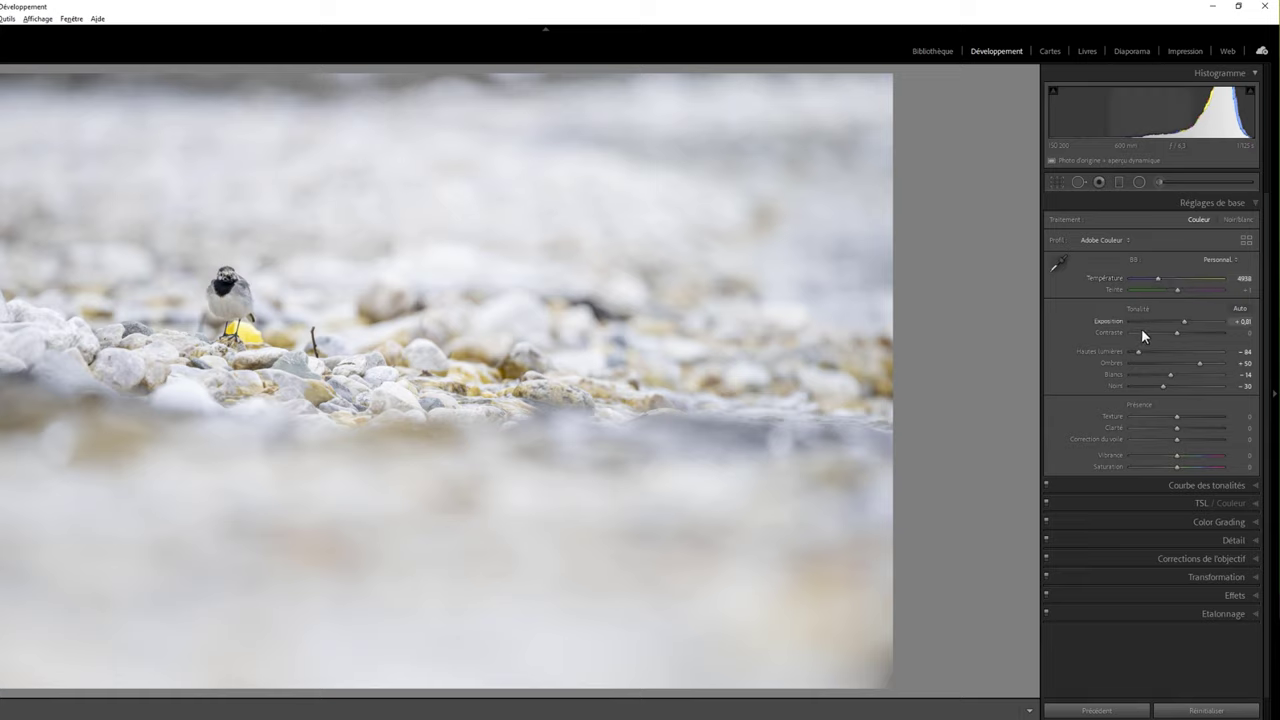
pyautogui.moveTo(1182, 322); pyautogui.dragTo(1186, 326)
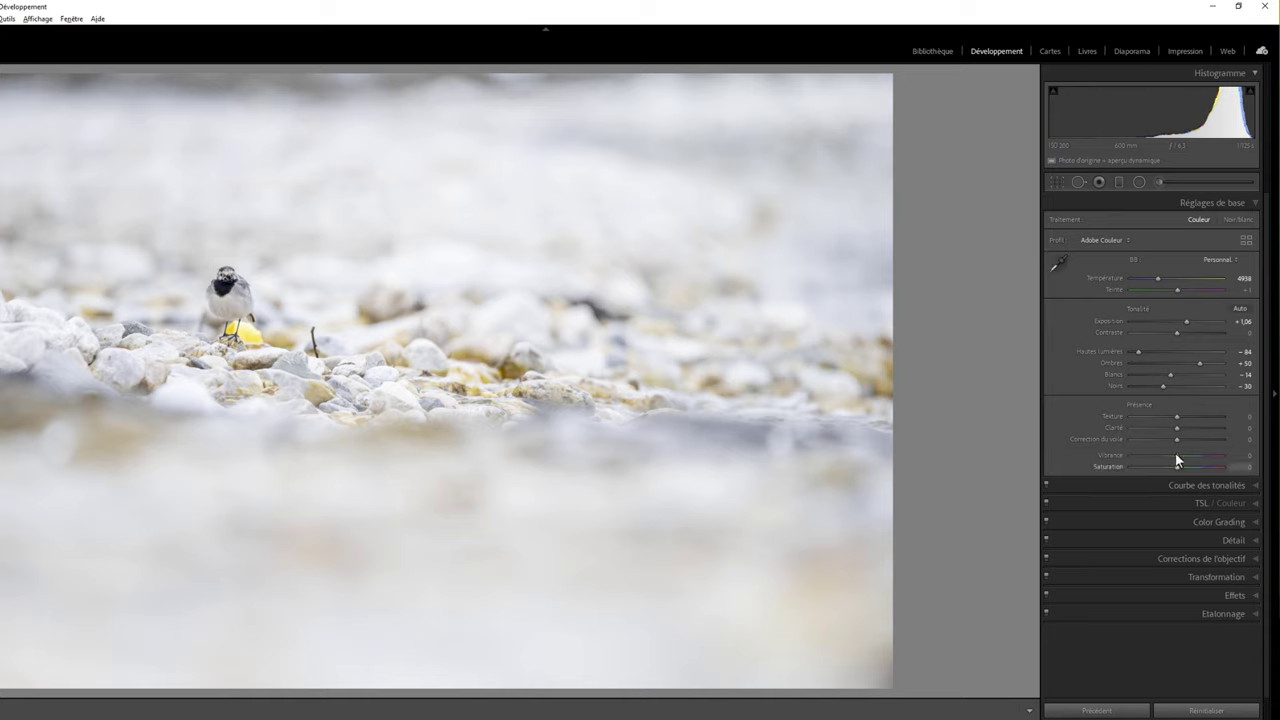
# Set Clarity +3, Vibrance +24 and Saturation +4, then inspect the pebbles close up.
pyautogui.moveTo(1179, 431); pyautogui.dragTo(1180, 432)
pyautogui.click(1176, 456)
pyautogui.moveTo(1176, 457); pyautogui.dragTo(1187, 458)
pyautogui.click(479, 383)
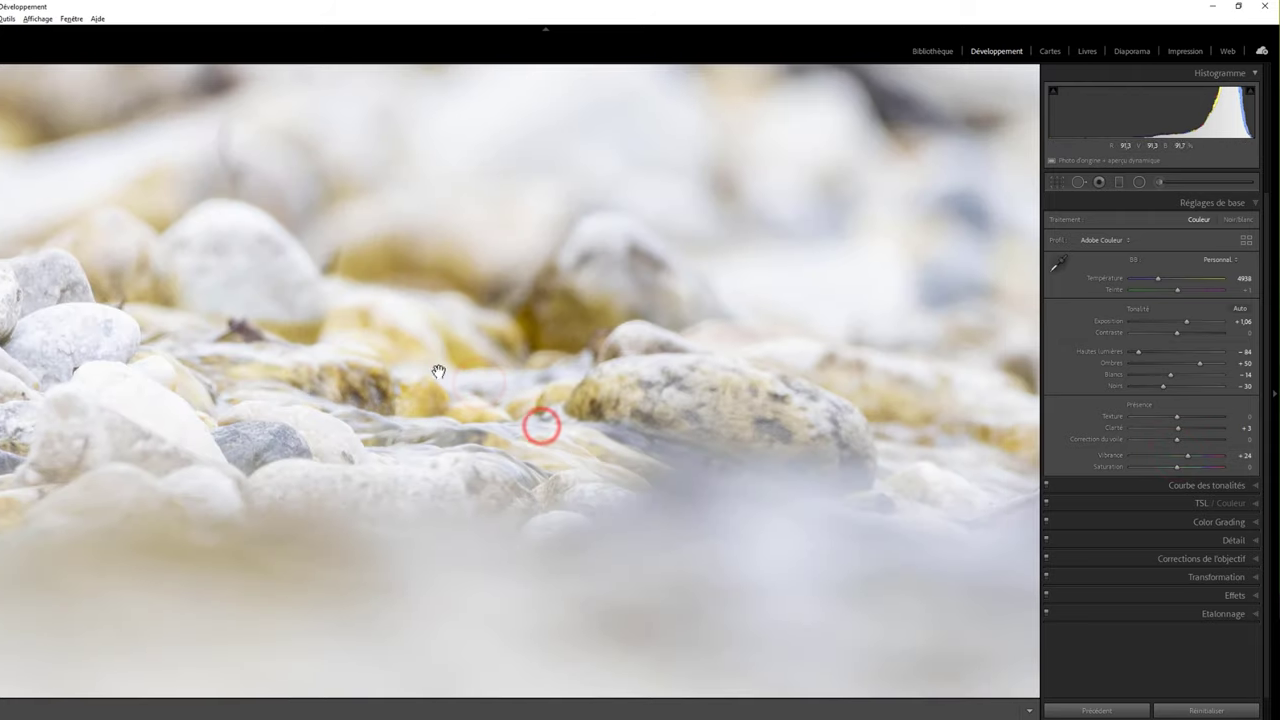
pyautogui.click(603, 448)
pyautogui.moveTo(579, 418); pyautogui.dragTo(533, 378)
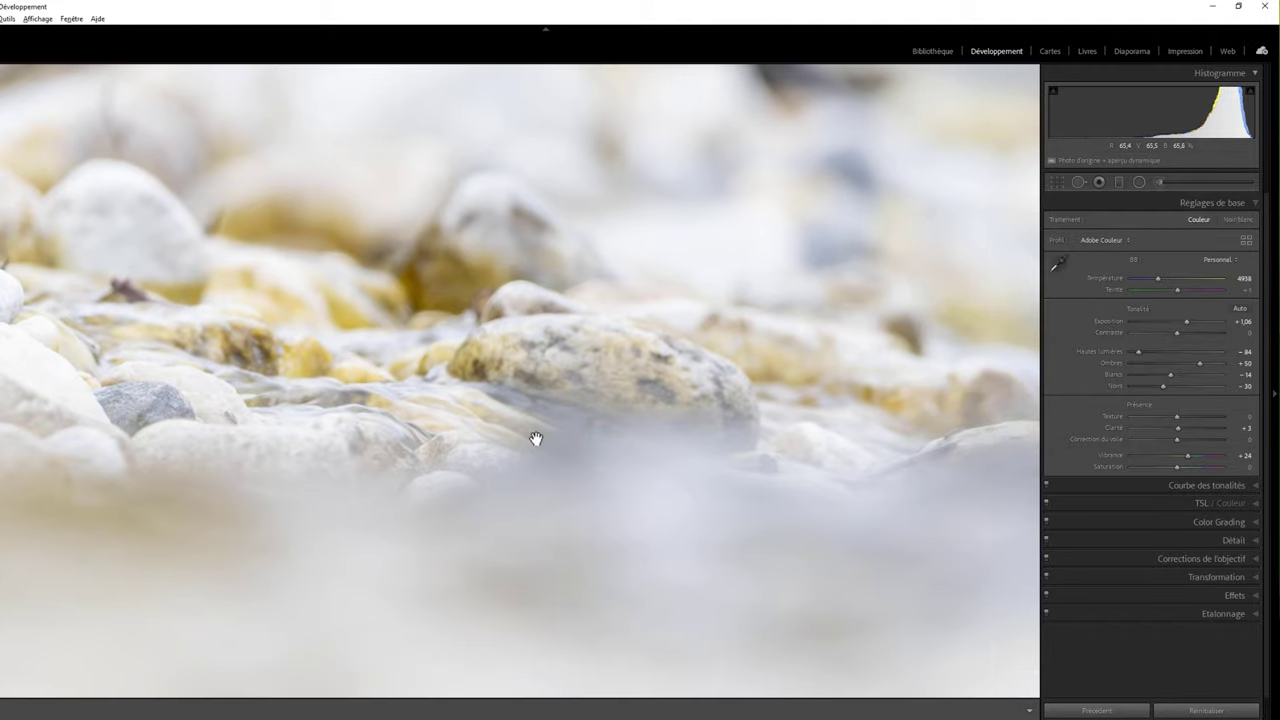
pyautogui.click(628, 427)
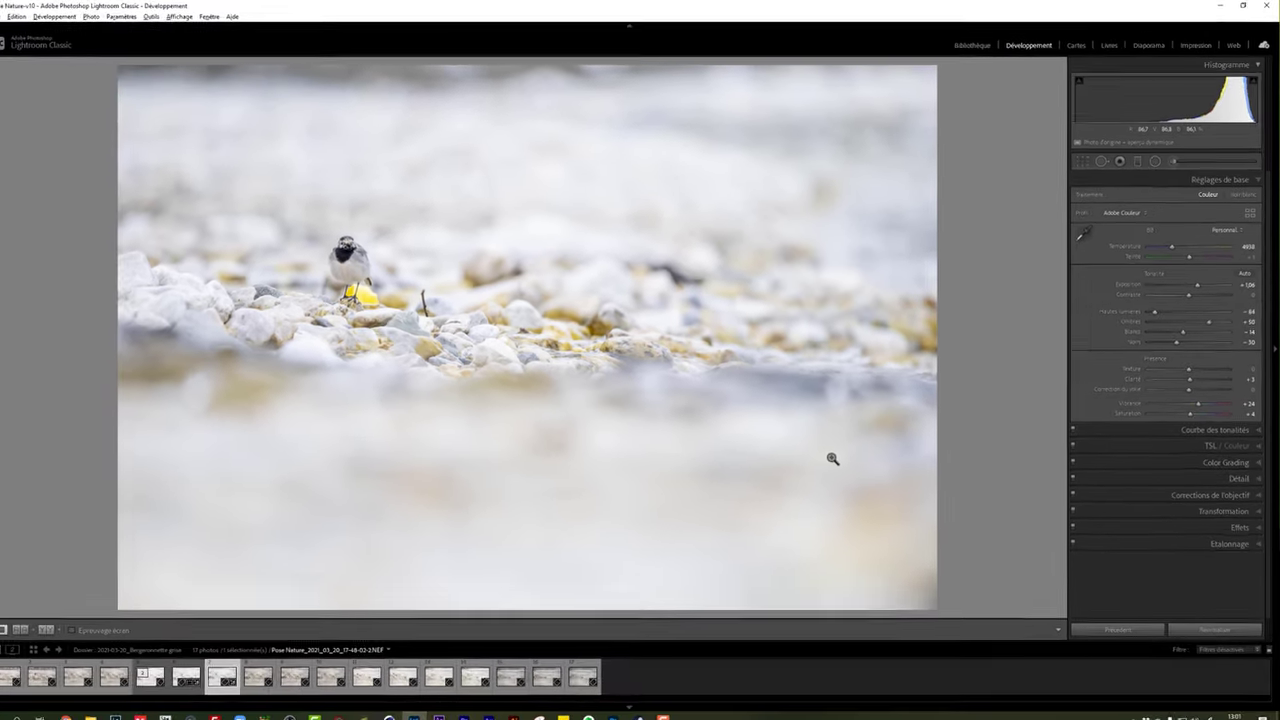
pyautogui.press('y')
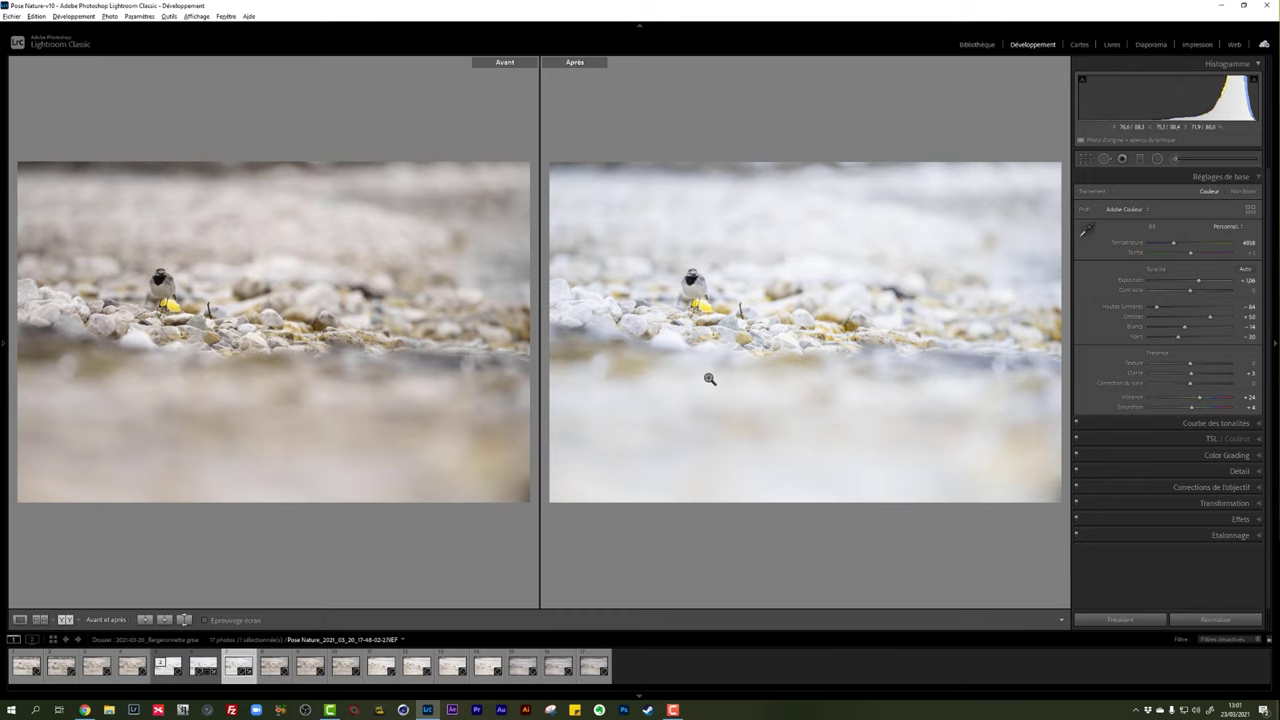
pyautogui.press('y')
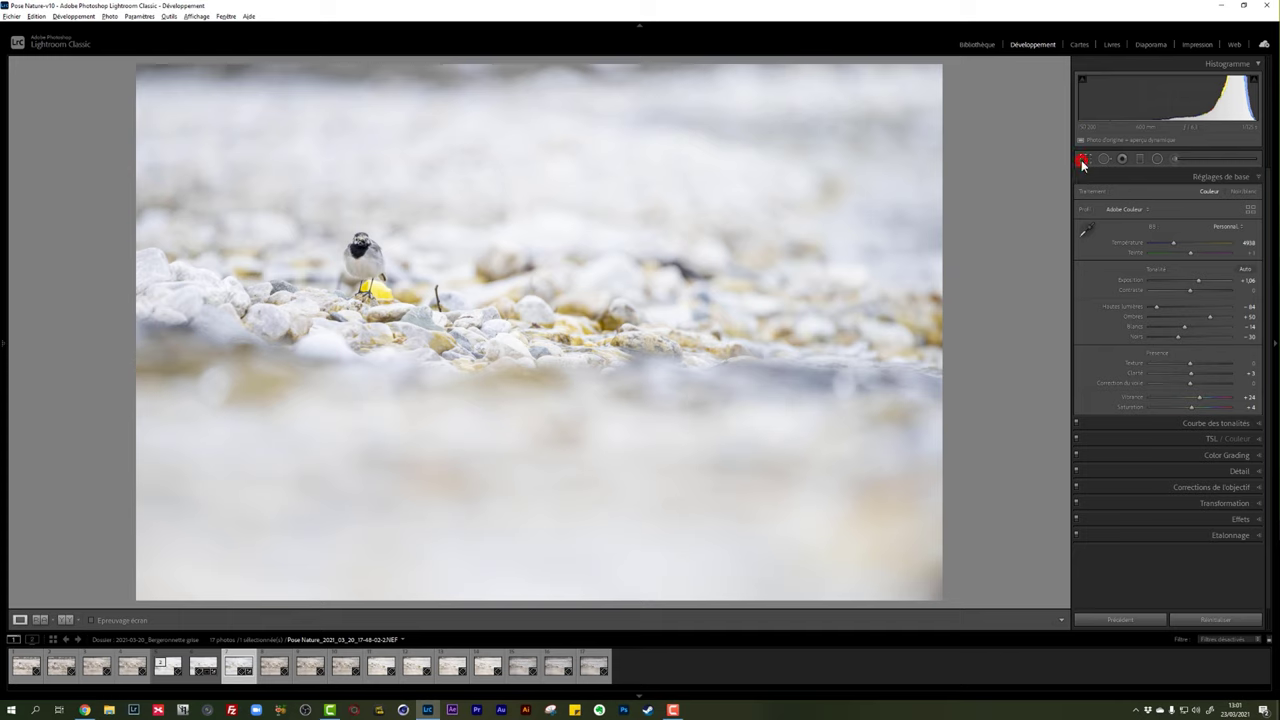
pyautogui.click(1082, 160)
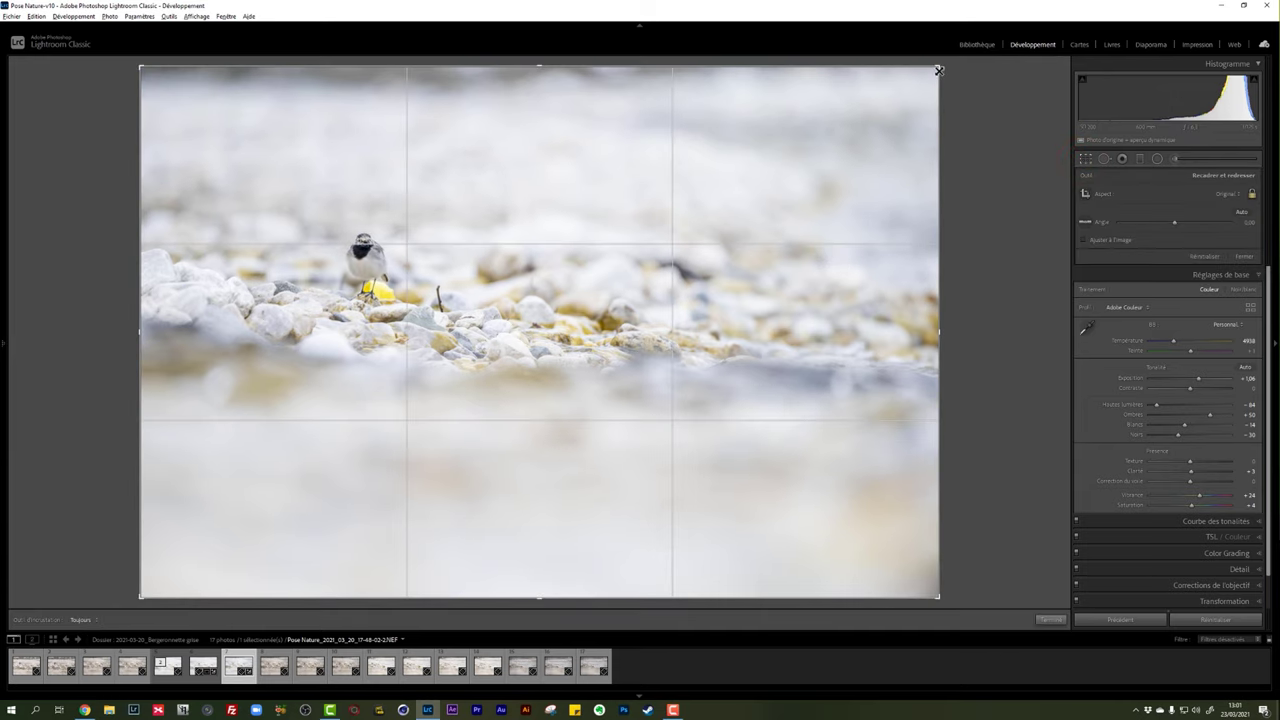
pyautogui.moveTo(938, 70); pyautogui.dragTo(892, 87)
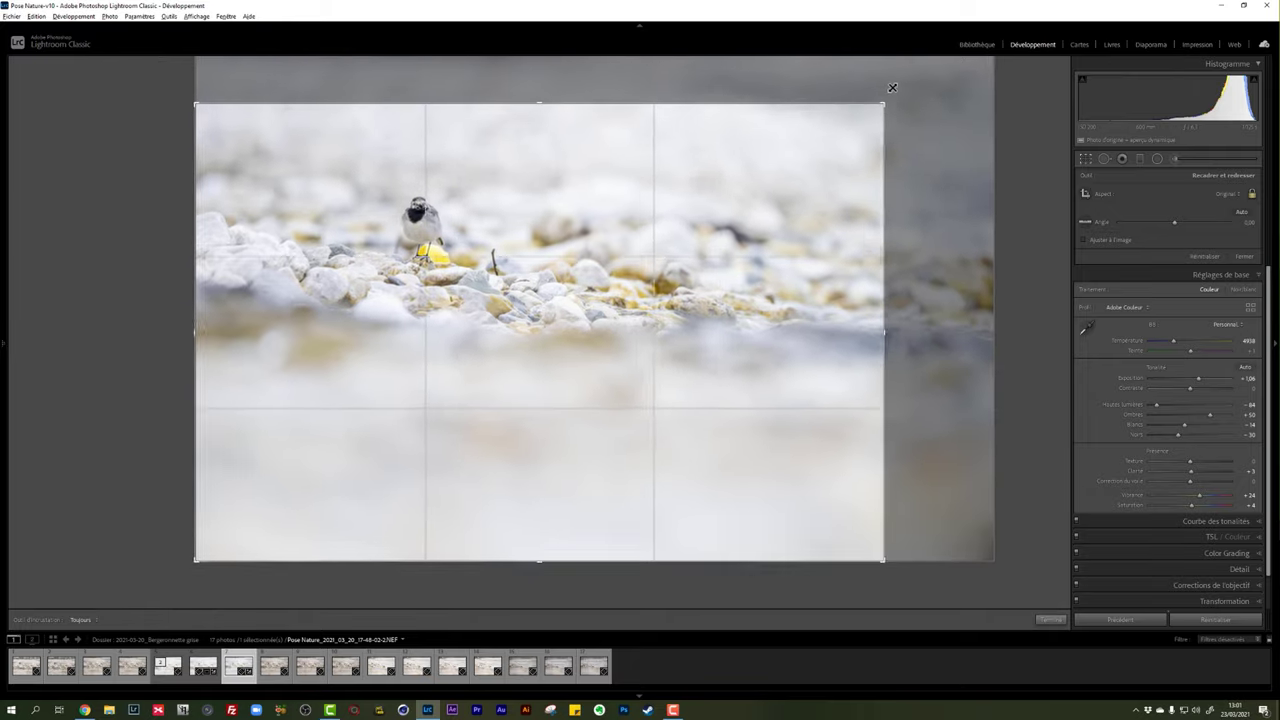
pyautogui.click(856, 148)
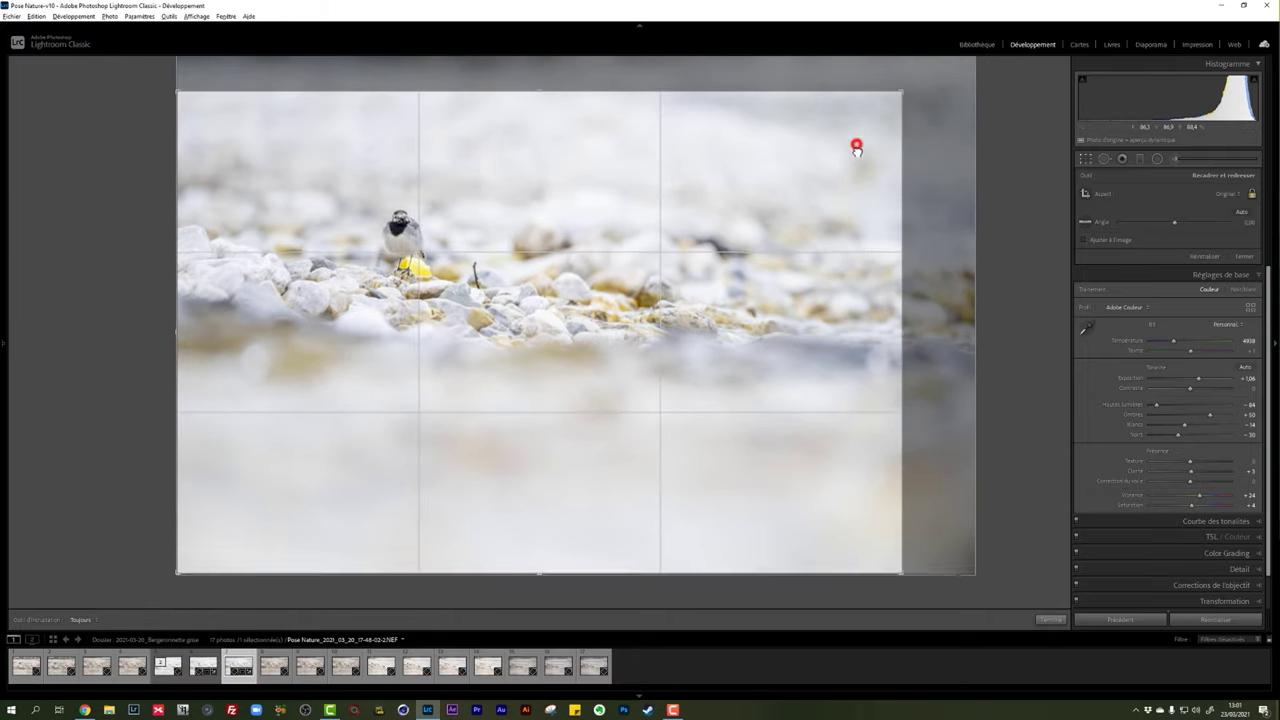
pyautogui.moveTo(856, 148); pyautogui.dragTo(877, 155)
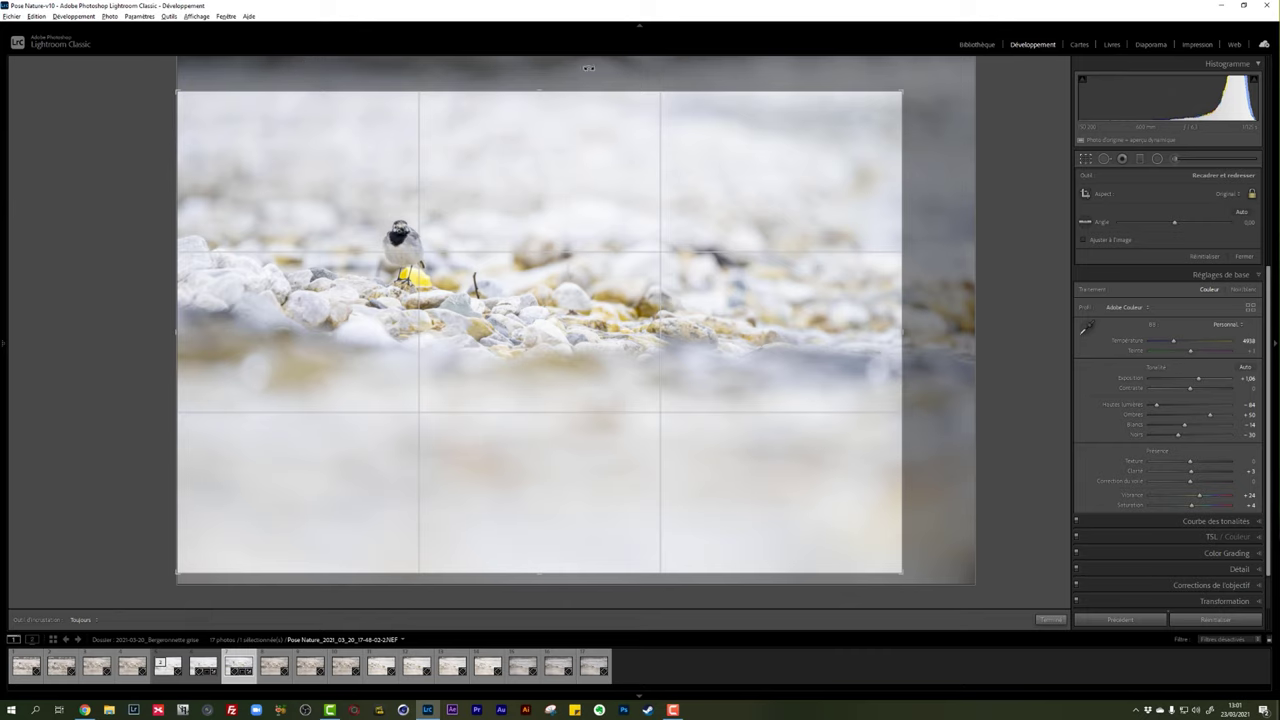
pyautogui.click(1086, 161)
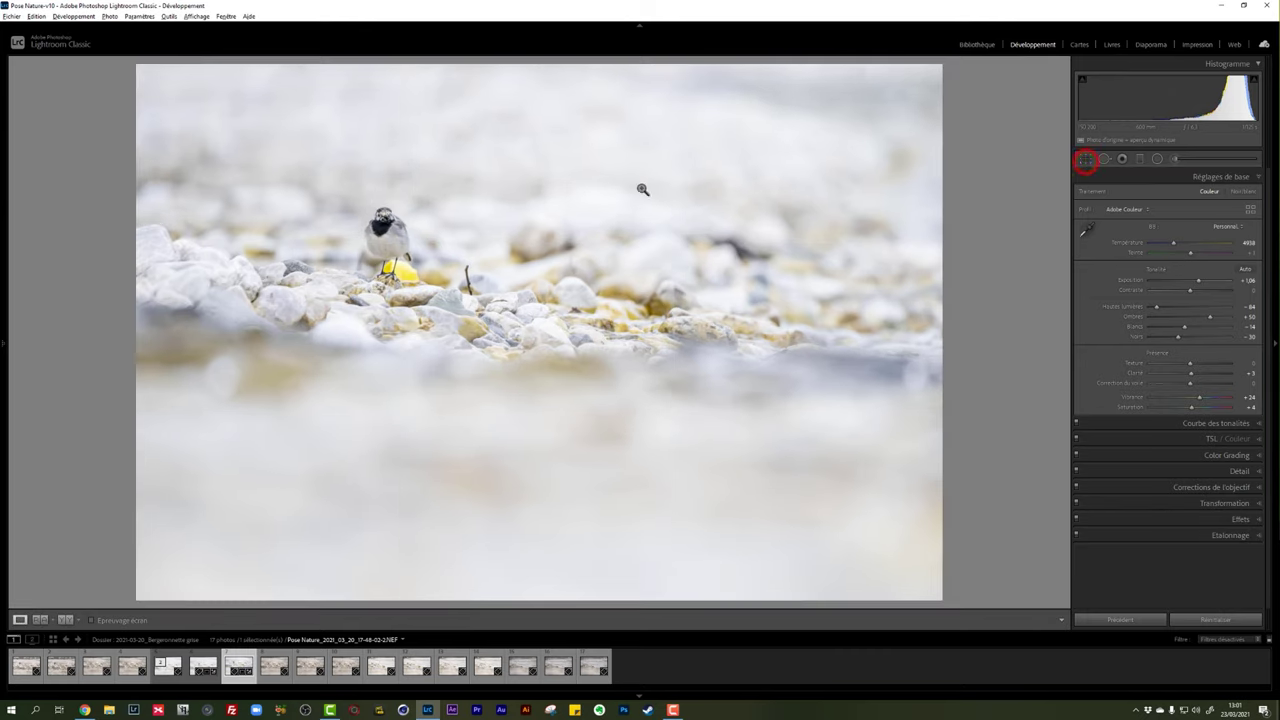
pyautogui.hotkey('ctrl', 'z')
pyautogui.hotkey('ctrl', 'z')
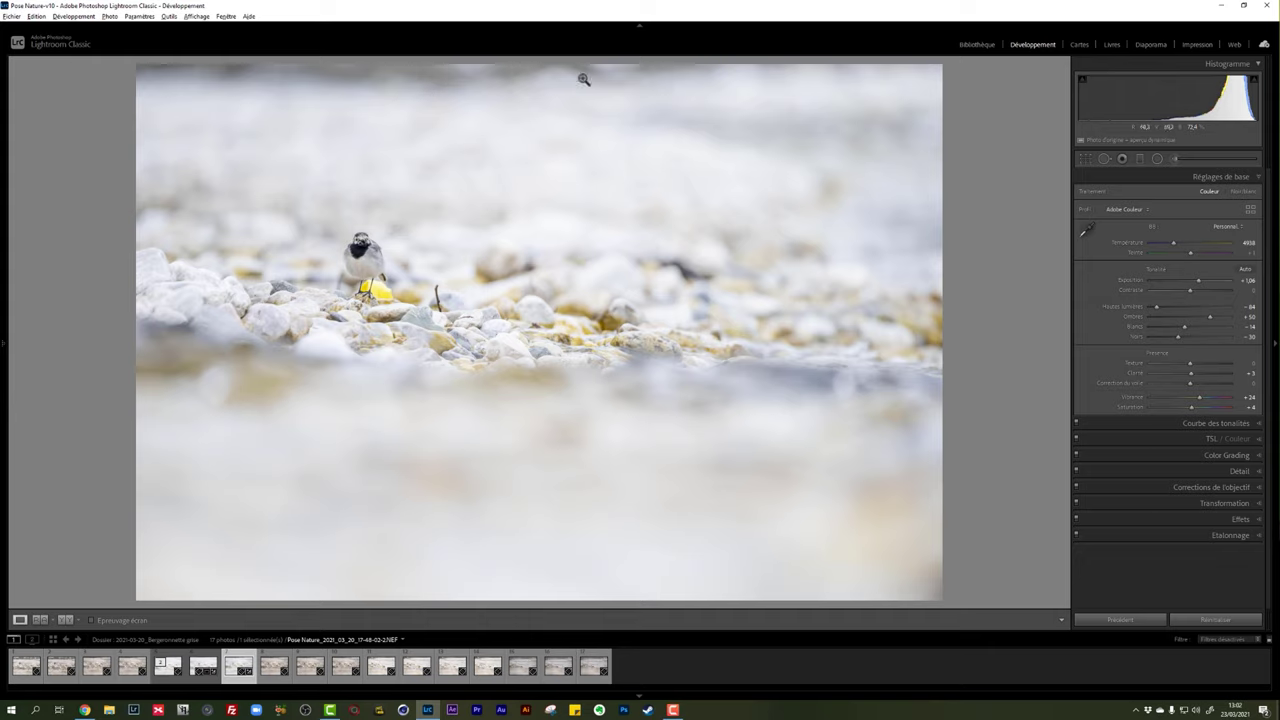
# Crop tighter with the wagtail on the upper-left third, then check the bird close up.
pyautogui.click(1085, 158)
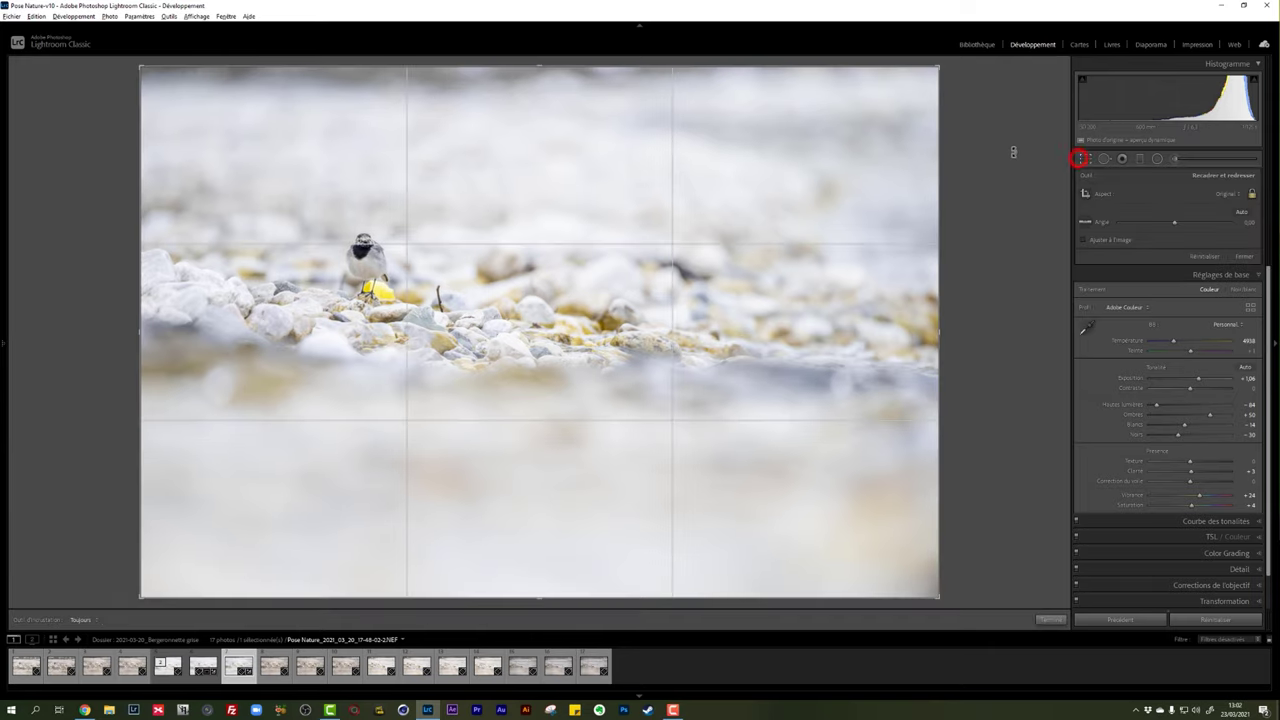
pyautogui.moveTo(931, 74); pyautogui.dragTo(894, 103)
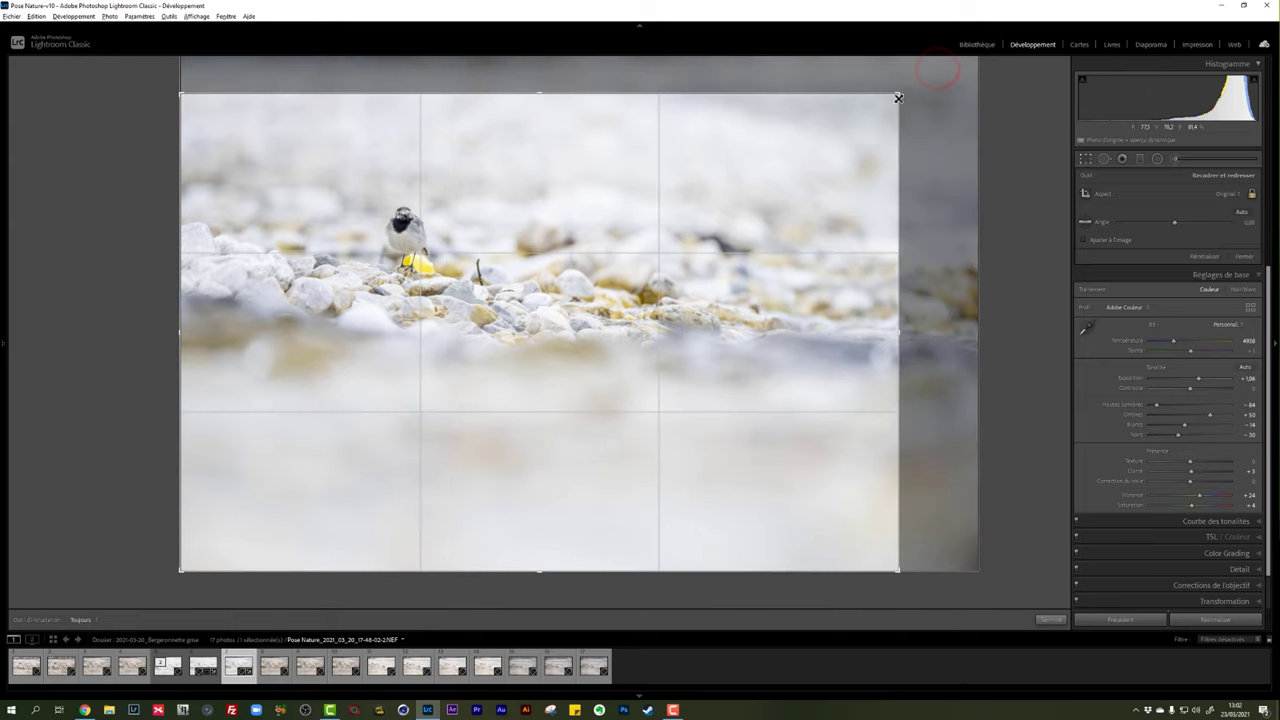
pyautogui.moveTo(760, 190); pyautogui.dragTo(703, 231)
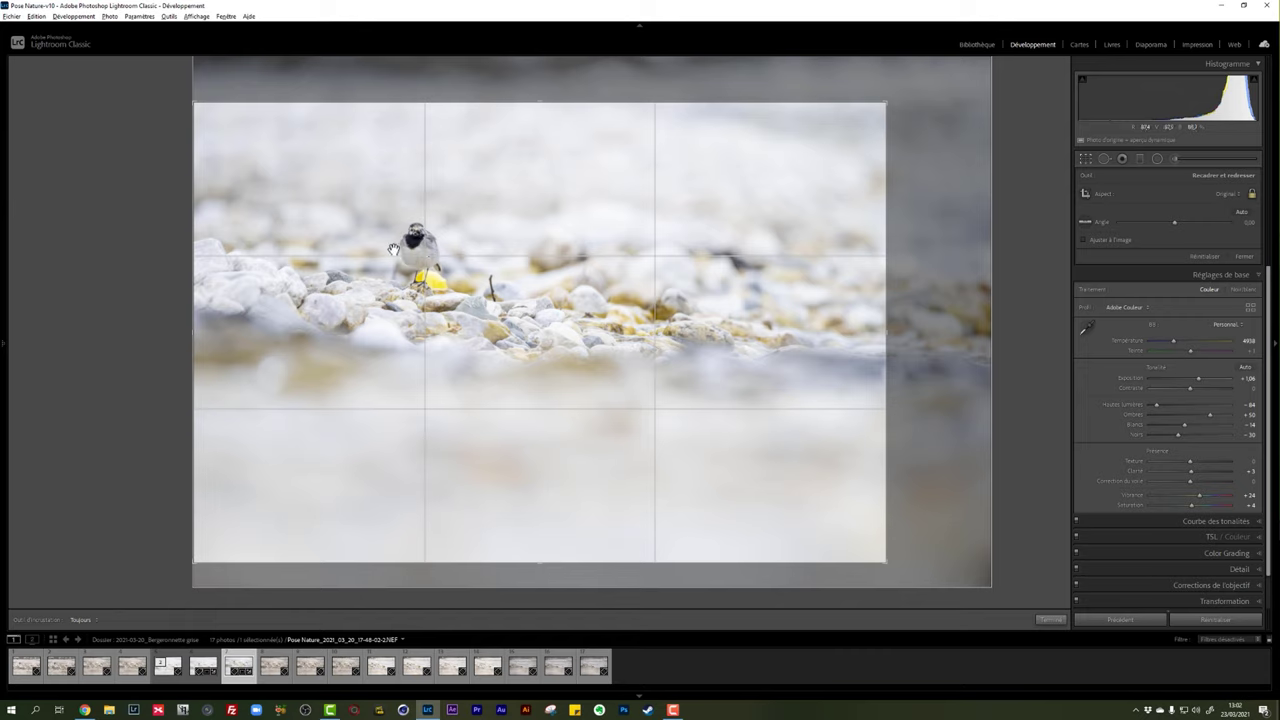
pyautogui.moveTo(670, 219)
pyautogui.mouseDown()
pyautogui.moveTo(676, 234)
pyautogui.moveTo(677, 220)
pyautogui.mouseUp()
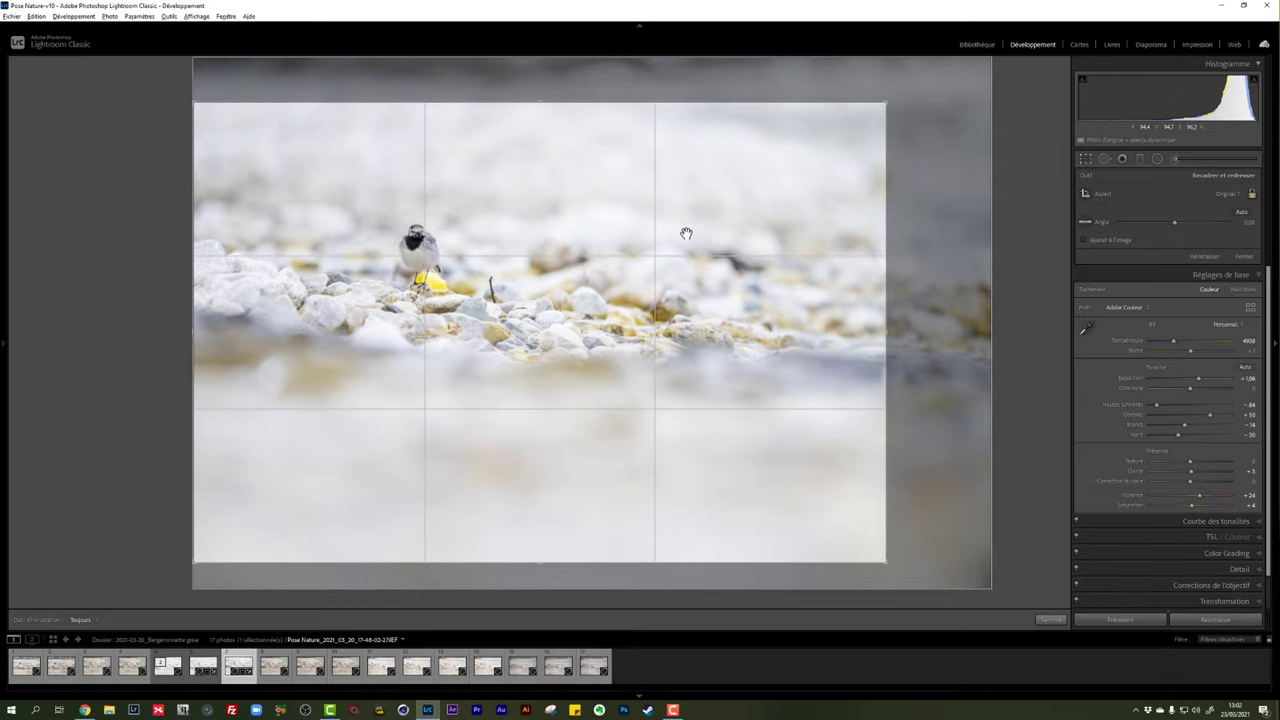
pyautogui.press('Return')
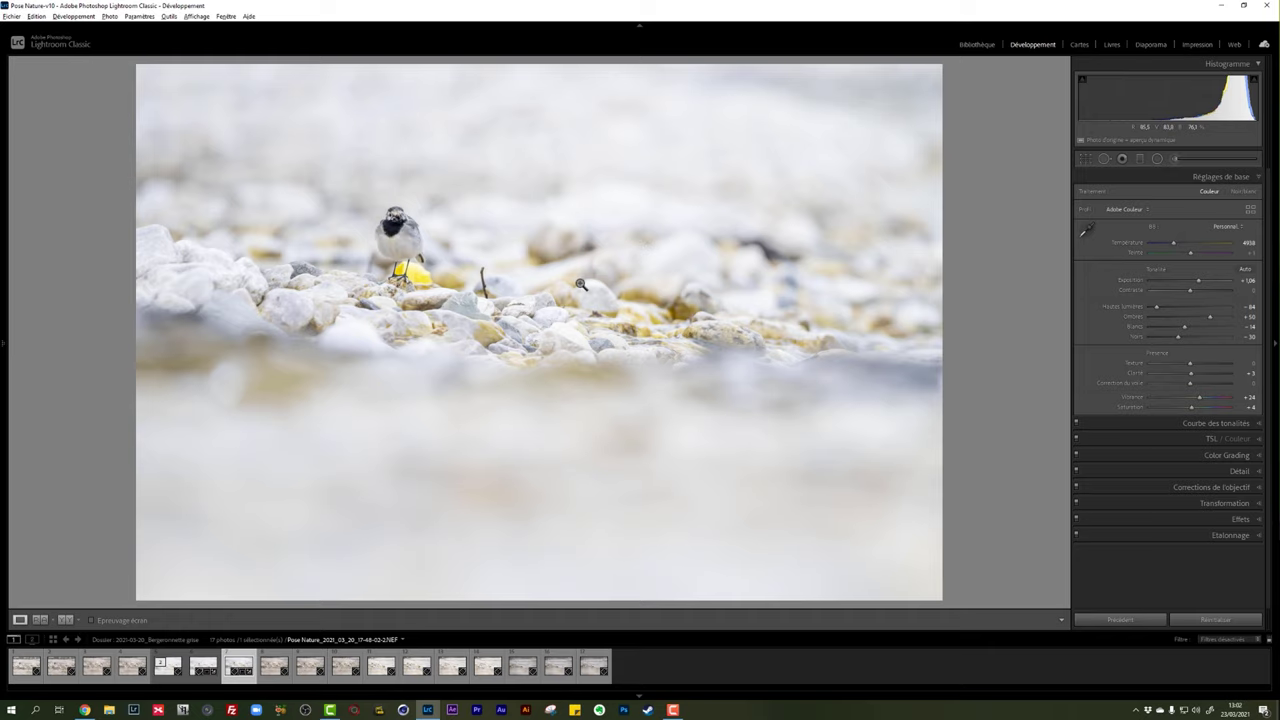
pyautogui.click(411, 276)
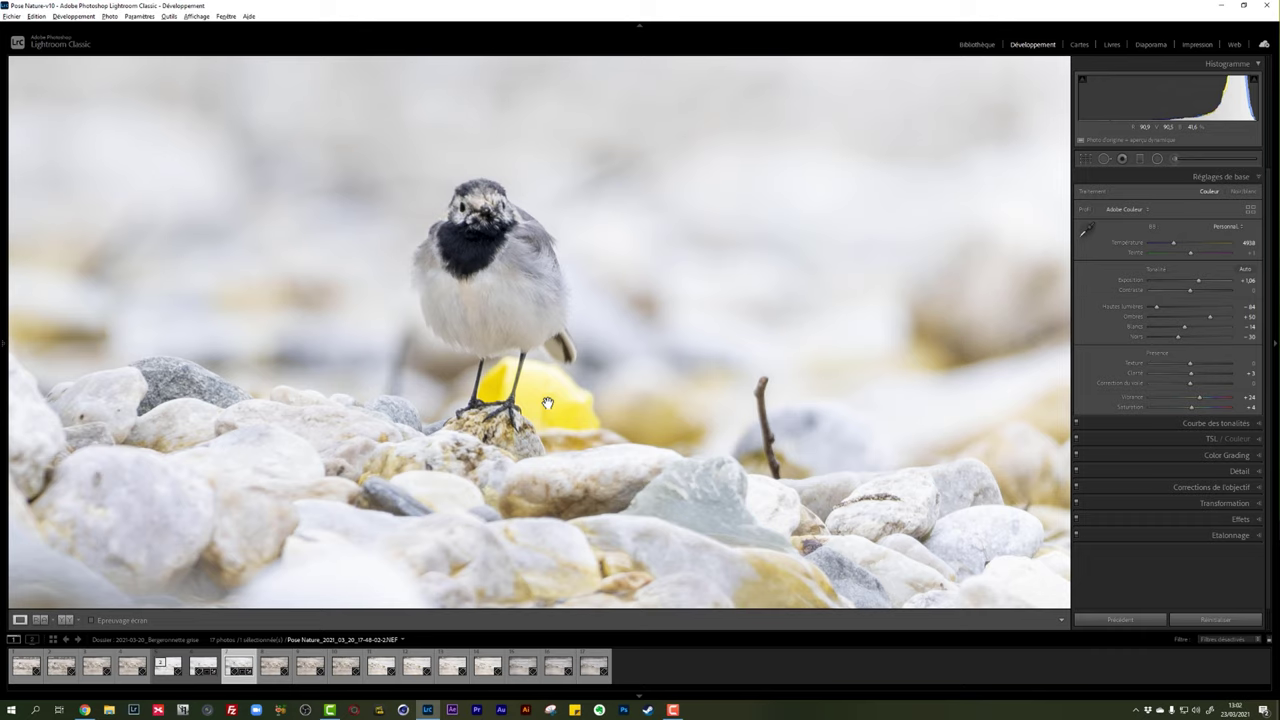
pyautogui.click(550, 404)
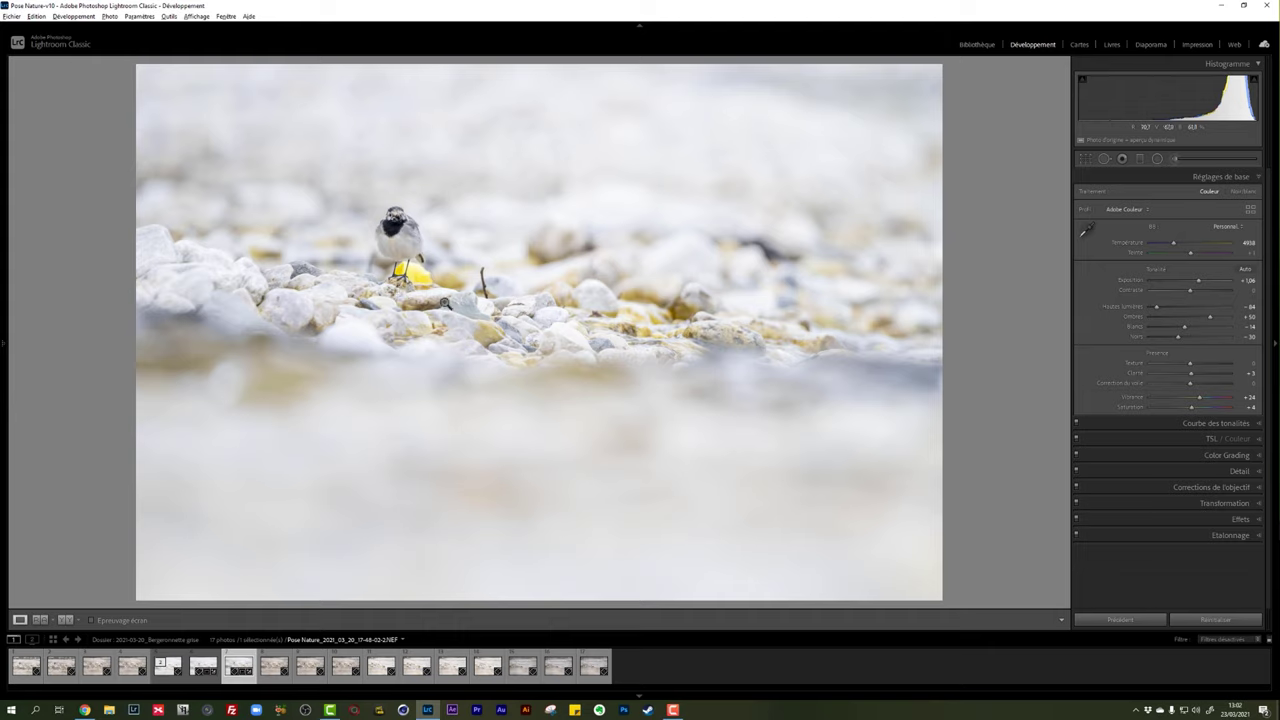
pyautogui.click(422, 288)
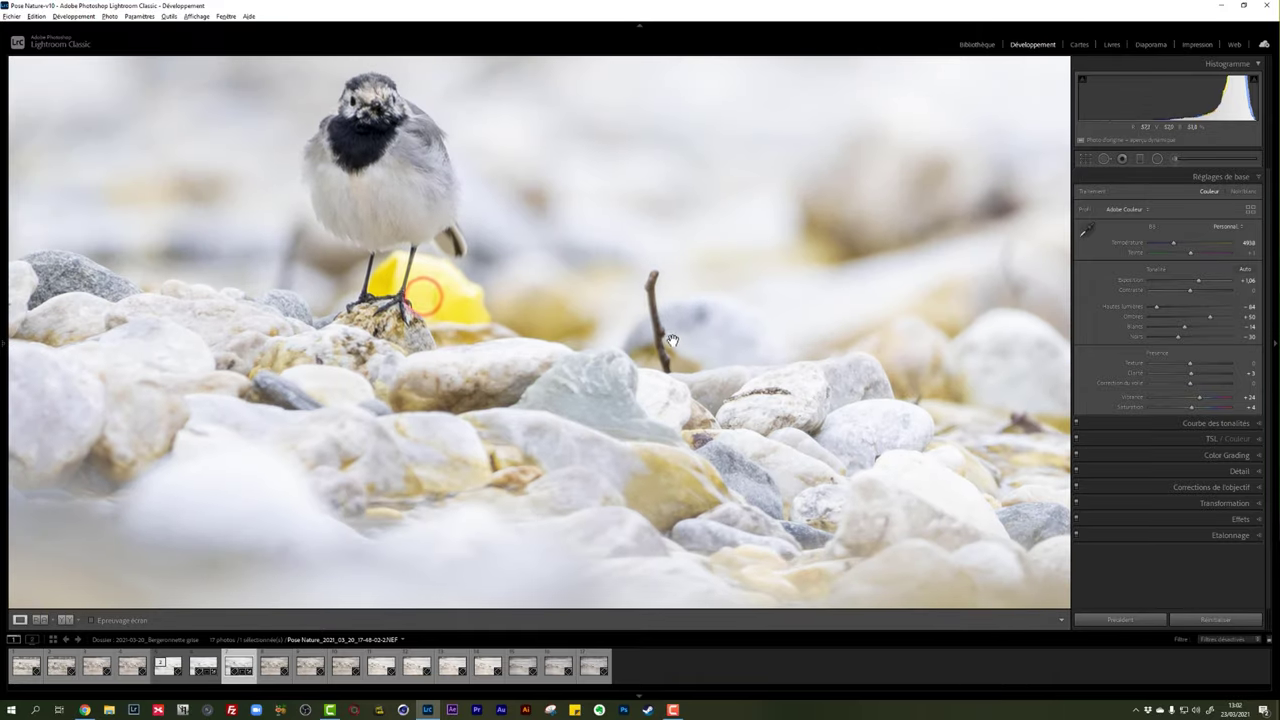
# Heal the yellow object at 100% opacity, sampling from stones further left.
pyautogui.click(1104, 161)
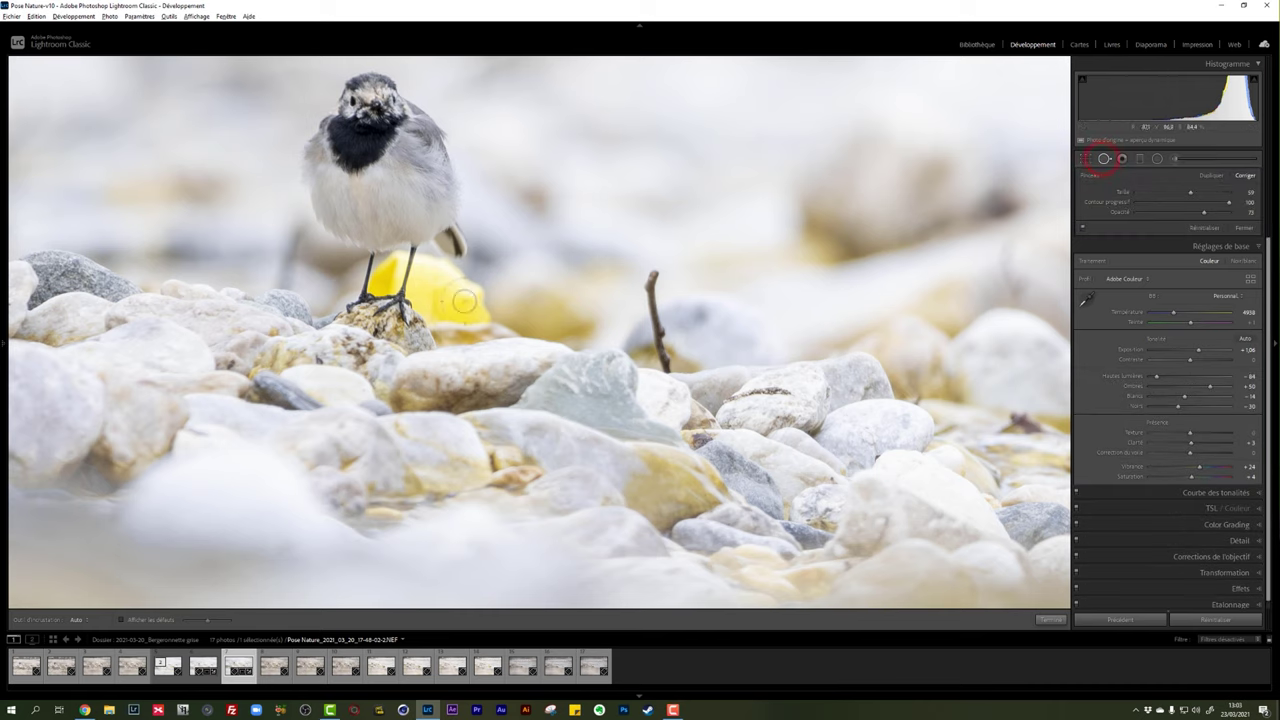
pyautogui.moveTo(440, 288); pyautogui.dragTo(472, 298)
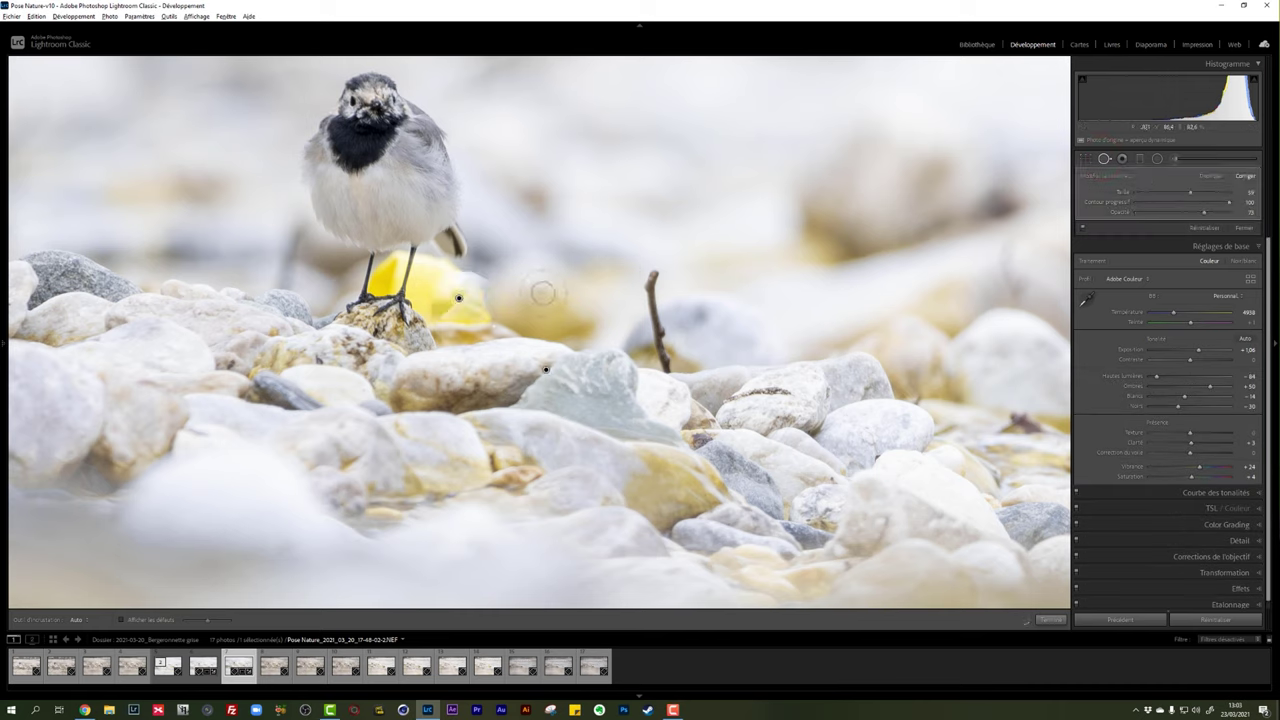
pyautogui.press('Delete')
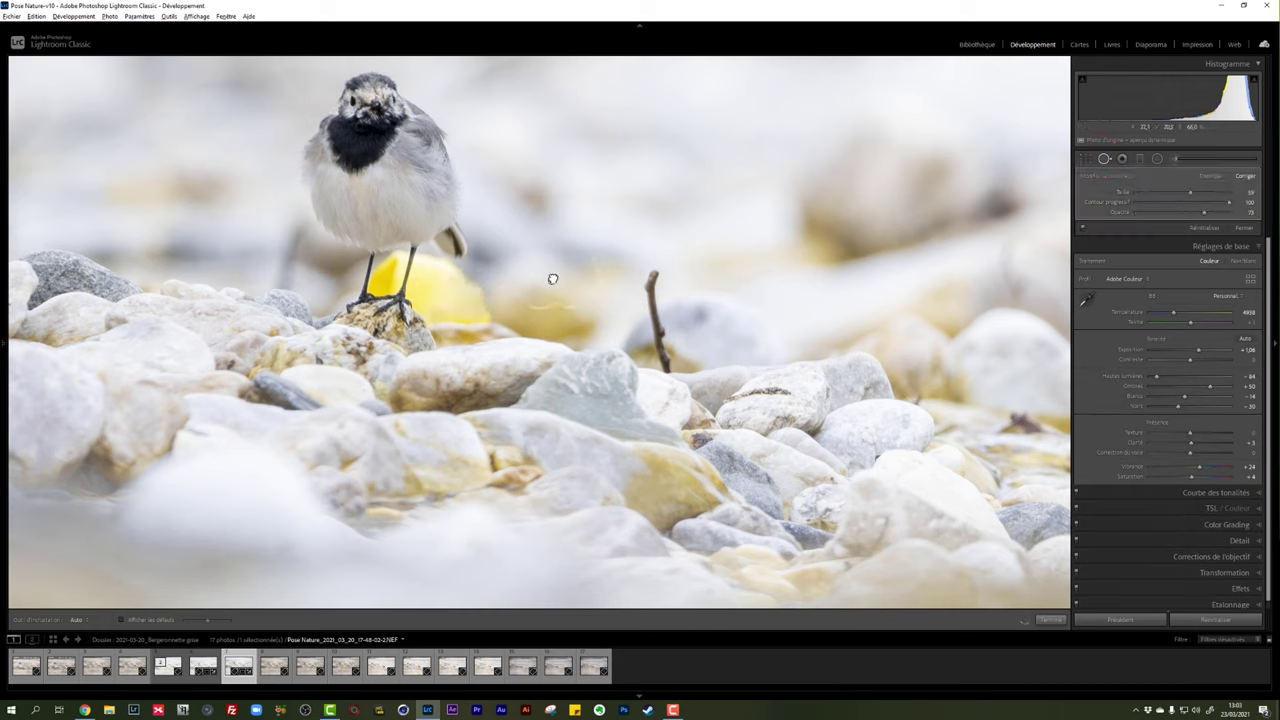
pyautogui.moveTo(1204, 212); pyautogui.dragTo(1235, 212)
pyautogui.moveTo(581, 291); pyautogui.dragTo(573, 290)
pyautogui.click(1103, 158)
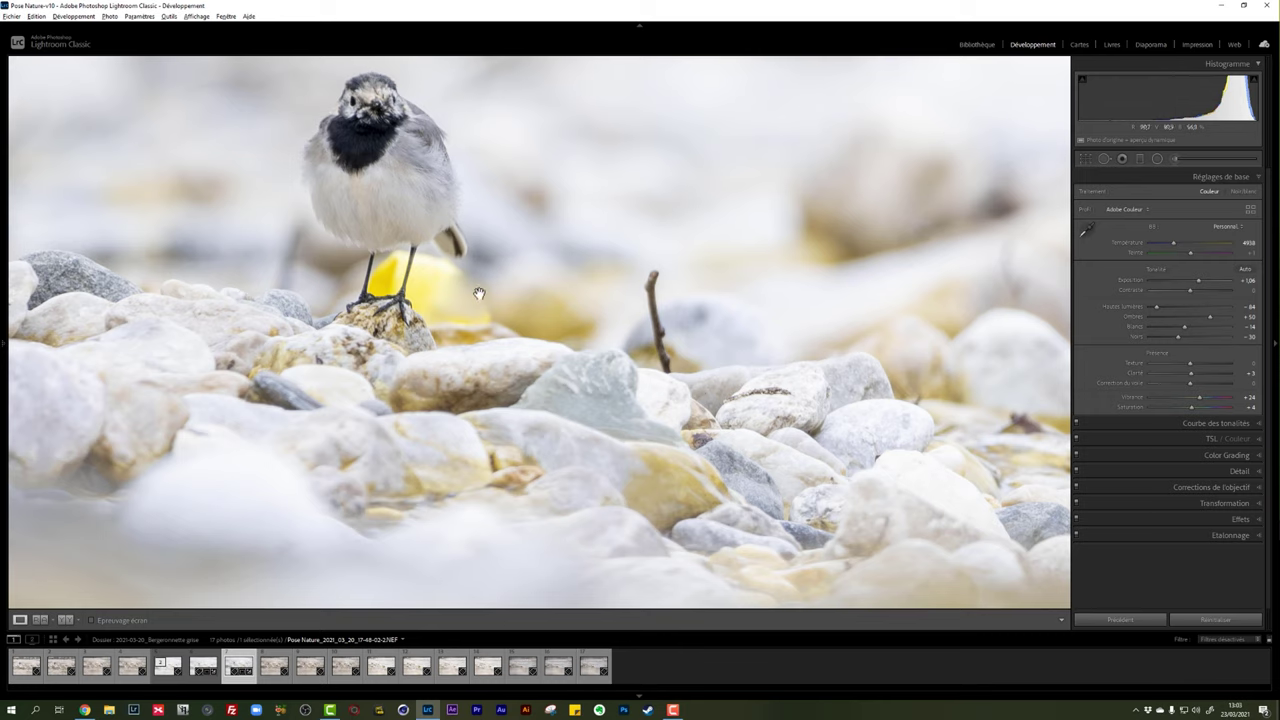
# Delete the heal on the yellow object and load the Adjustment Brush with Saturation −40.
pyautogui.click(1103, 158)
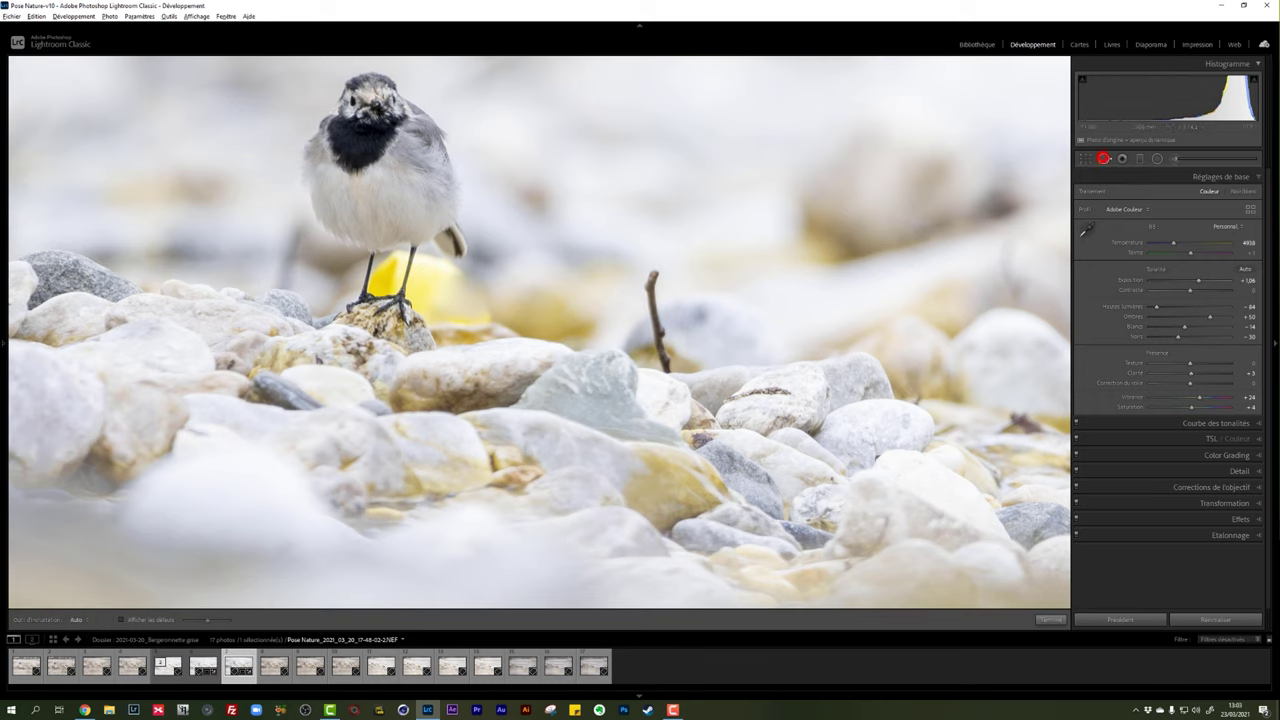
pyautogui.click(460, 296)
pyautogui.press('Delete')
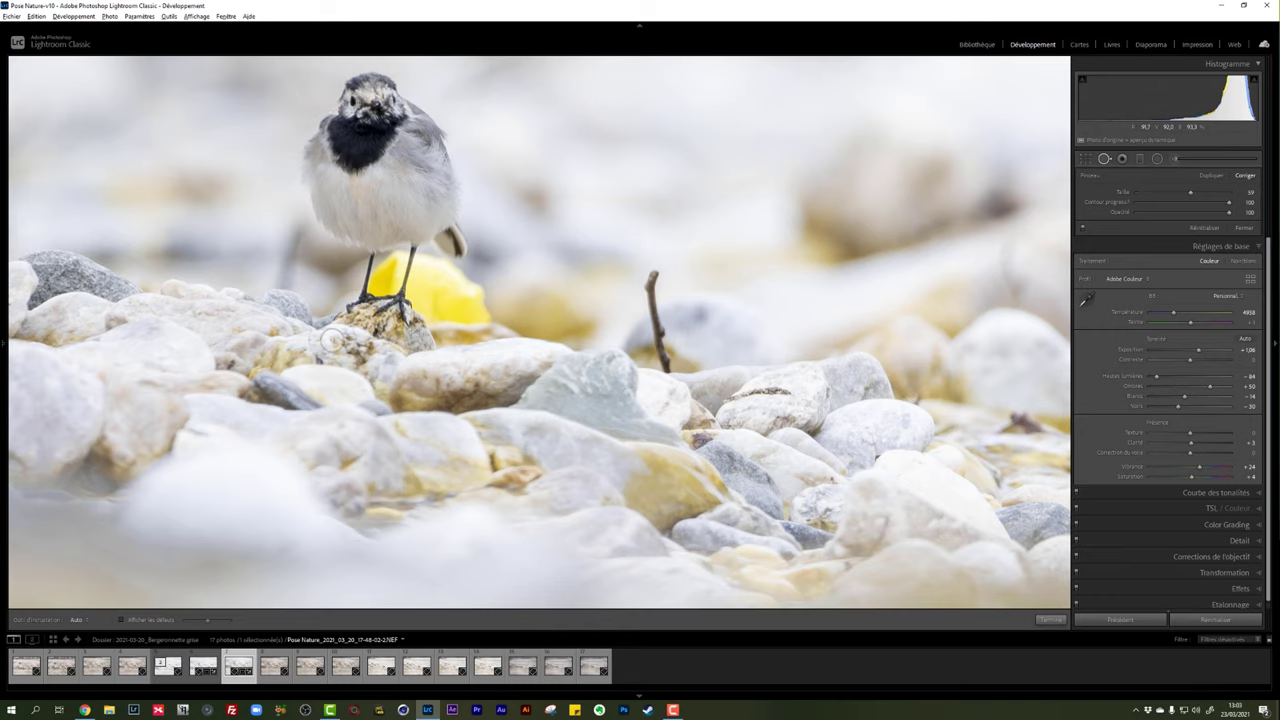
pyautogui.moveTo(459, 320); pyautogui.dragTo(511, 319)
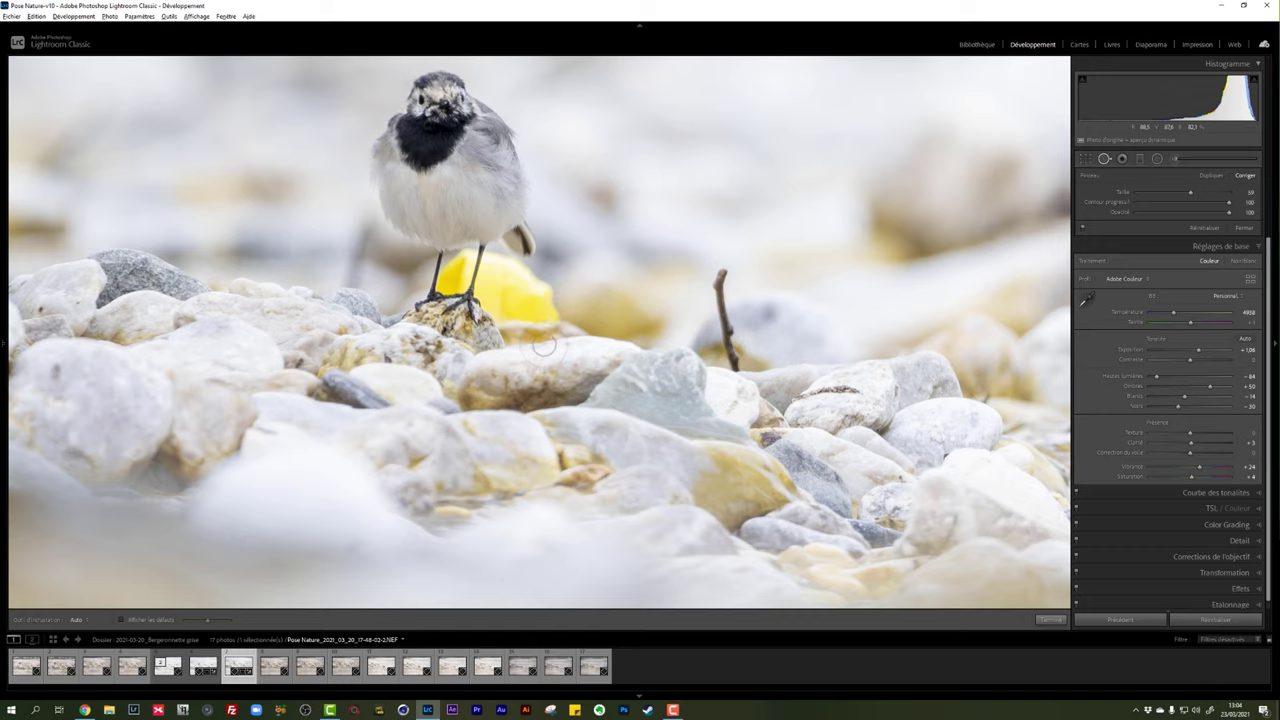
pyautogui.moveTo(675, 360); pyautogui.dragTo(613, 372)
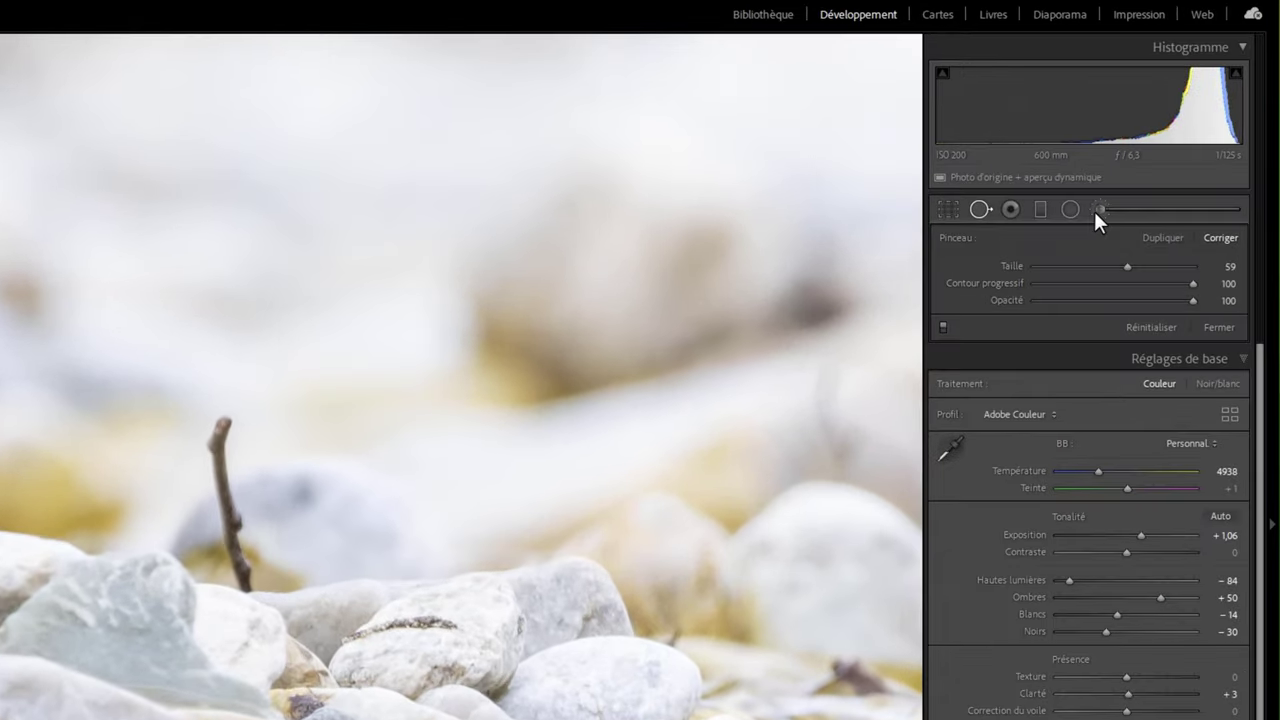
pyautogui.click(1168, 158)
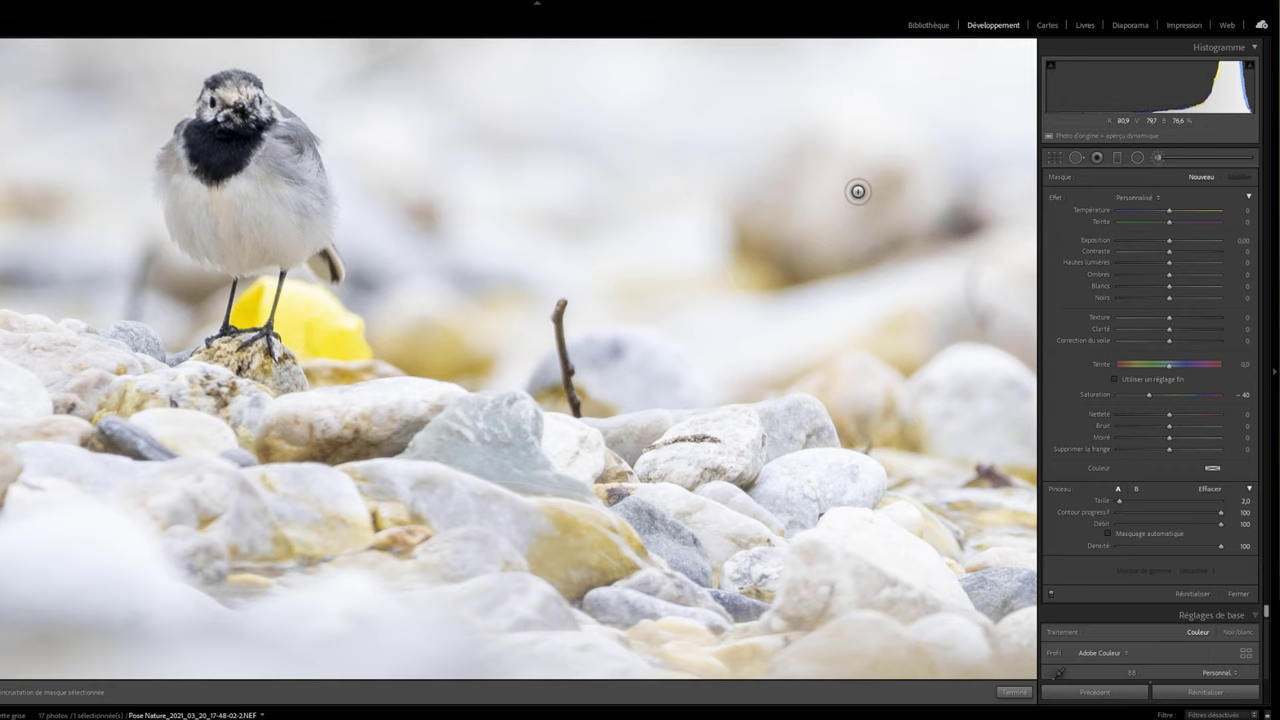
# Reset the Adjustment Brush saturation to 0.
pyautogui.click(1157, 160)
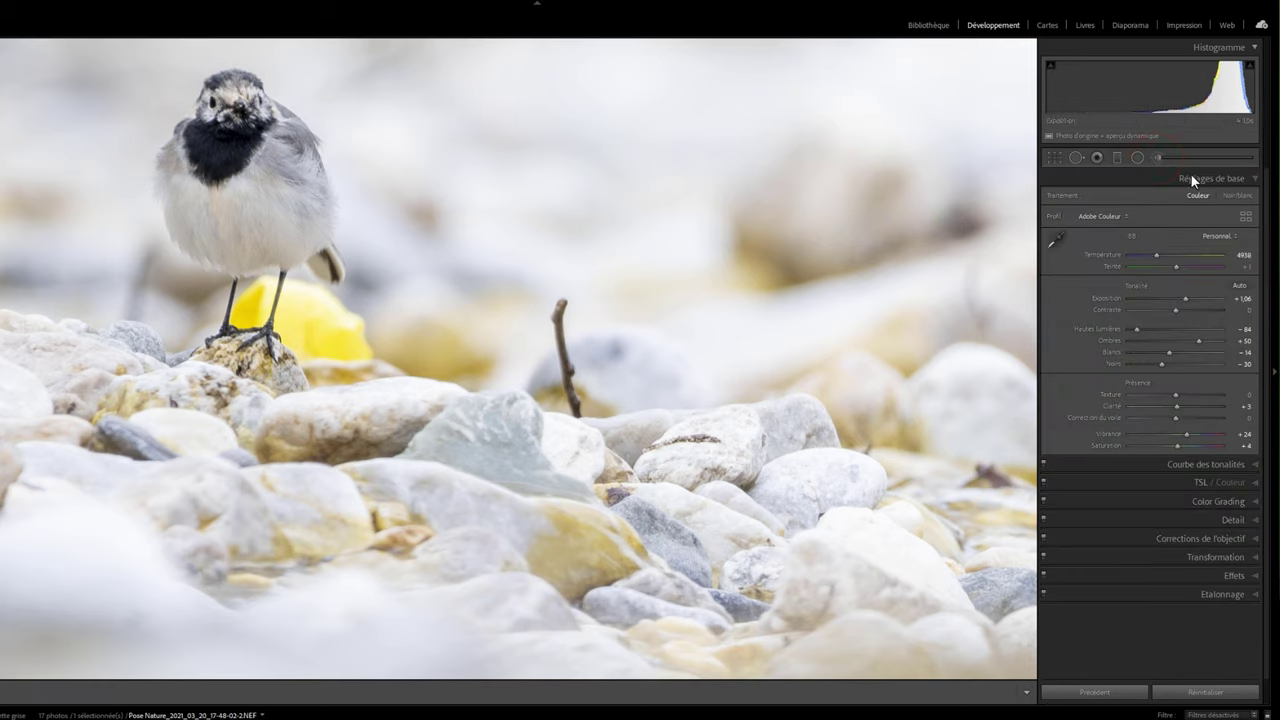
pyautogui.click(1159, 157)
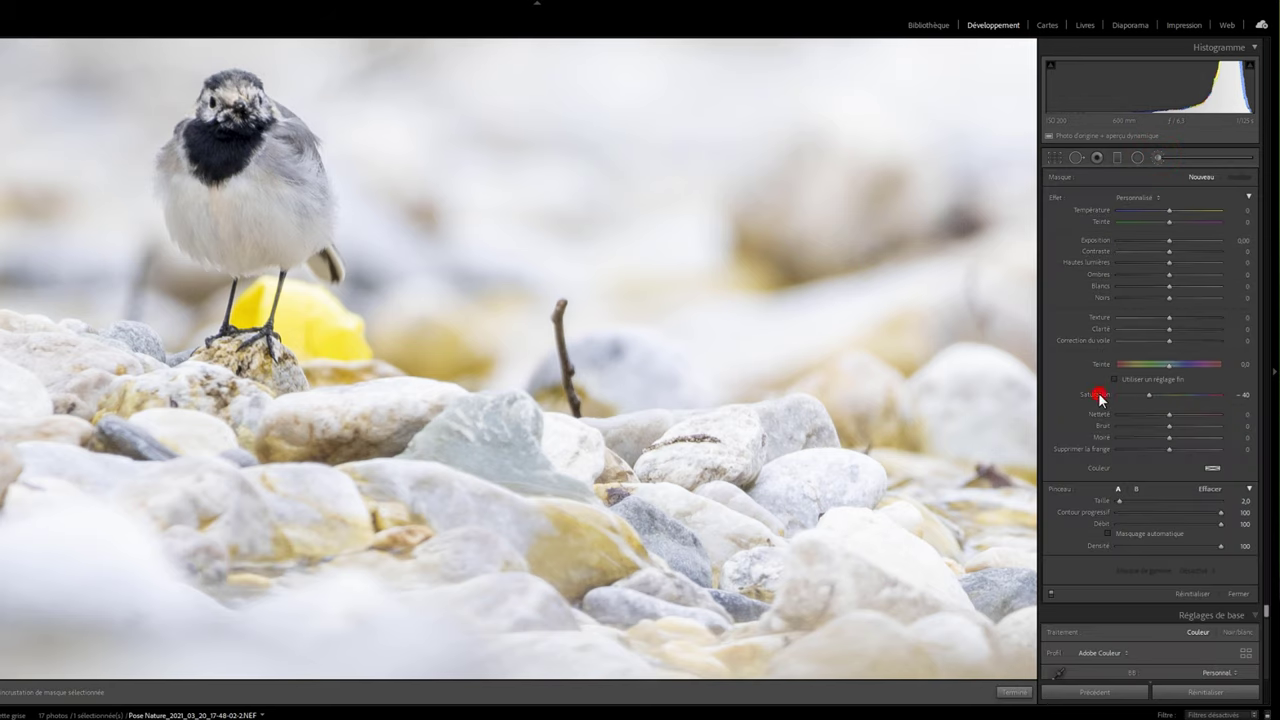
pyautogui.doubleClick(1100, 396)
# At 200% Navigator zoom, paint the mask over the yellow object's right part.
pyautogui.press('Tab')
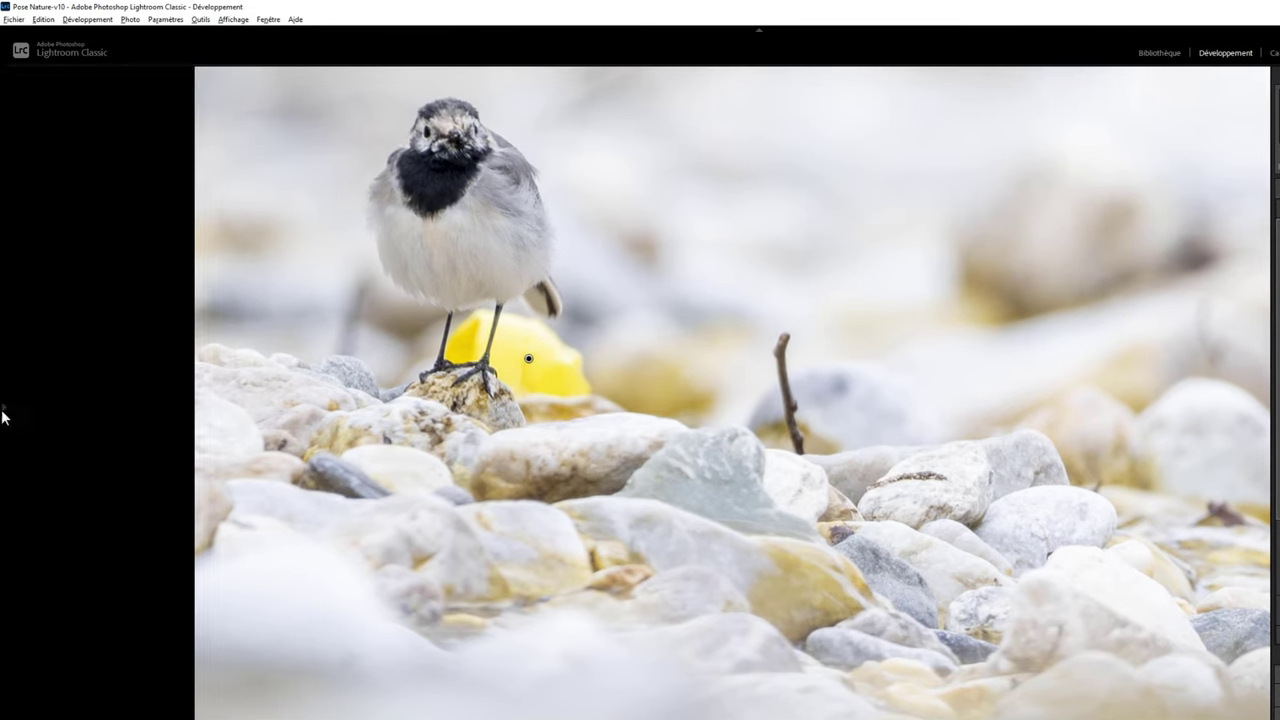
pyautogui.click(4, 410)
pyautogui.click(166, 76)
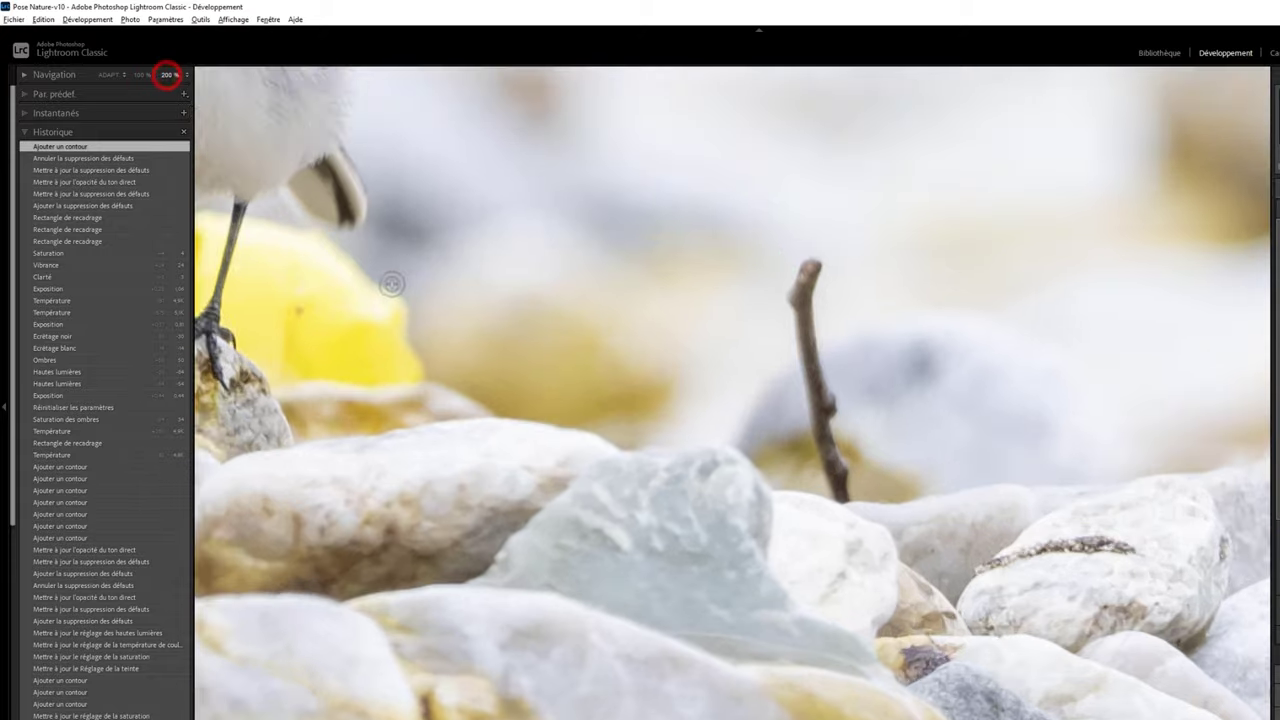
pyautogui.click(408, 315)
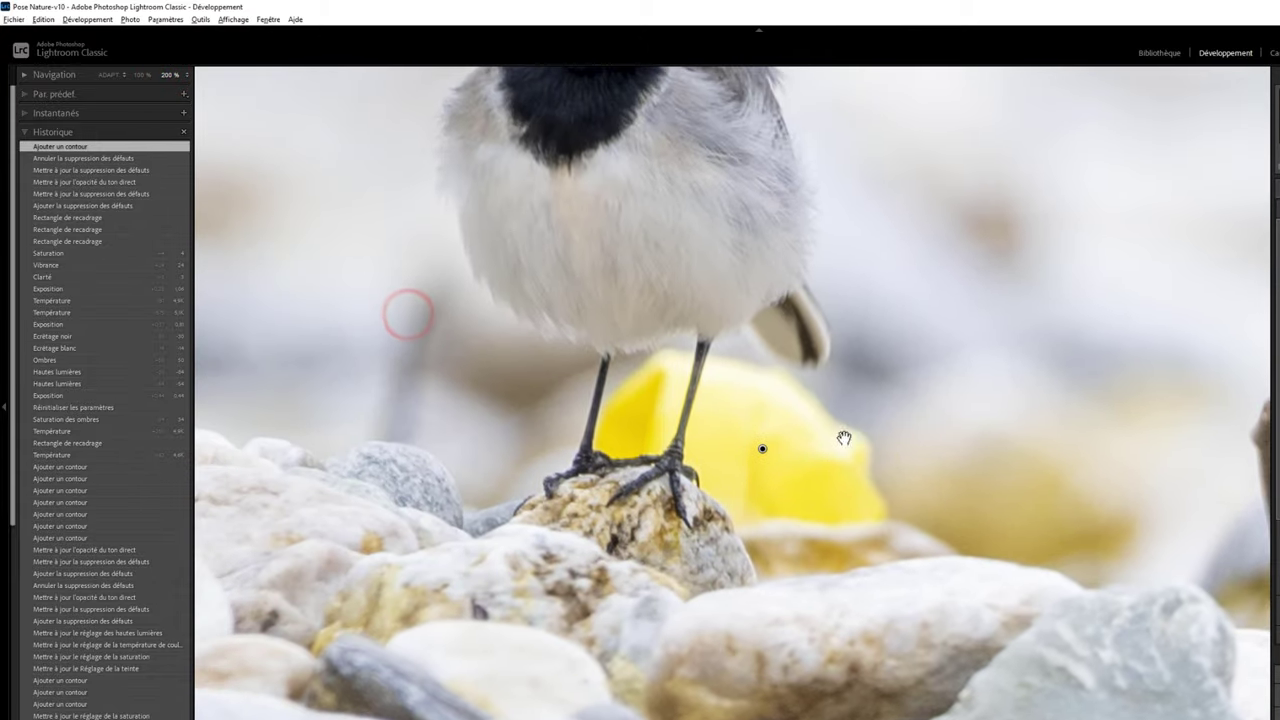
pyautogui.moveTo(766, 449)
pyautogui.mouseDown()
pyautogui.moveTo(657, 443)
pyautogui.moveTo(683, 435)
pyautogui.moveTo(678, 463)
pyautogui.moveTo(691, 416)
pyautogui.moveTo(660, 383)
pyautogui.moveTo(754, 458)
pyautogui.moveTo(763, 504)
pyautogui.mouseUp()
pyautogui.click(630, 415)
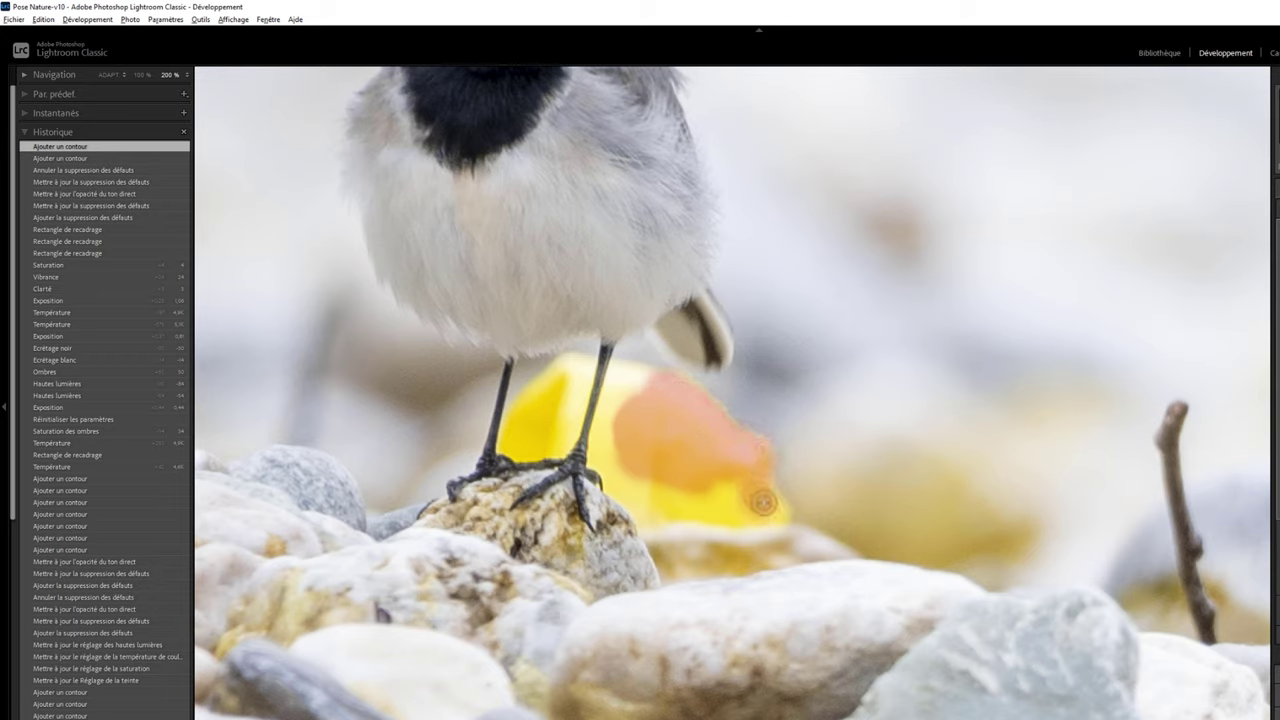
pyautogui.moveTo(763, 504)
pyautogui.mouseDown()
pyautogui.moveTo(651, 505)
pyautogui.moveTo(616, 478)
pyautogui.moveTo(614, 457)
pyautogui.mouseUp()
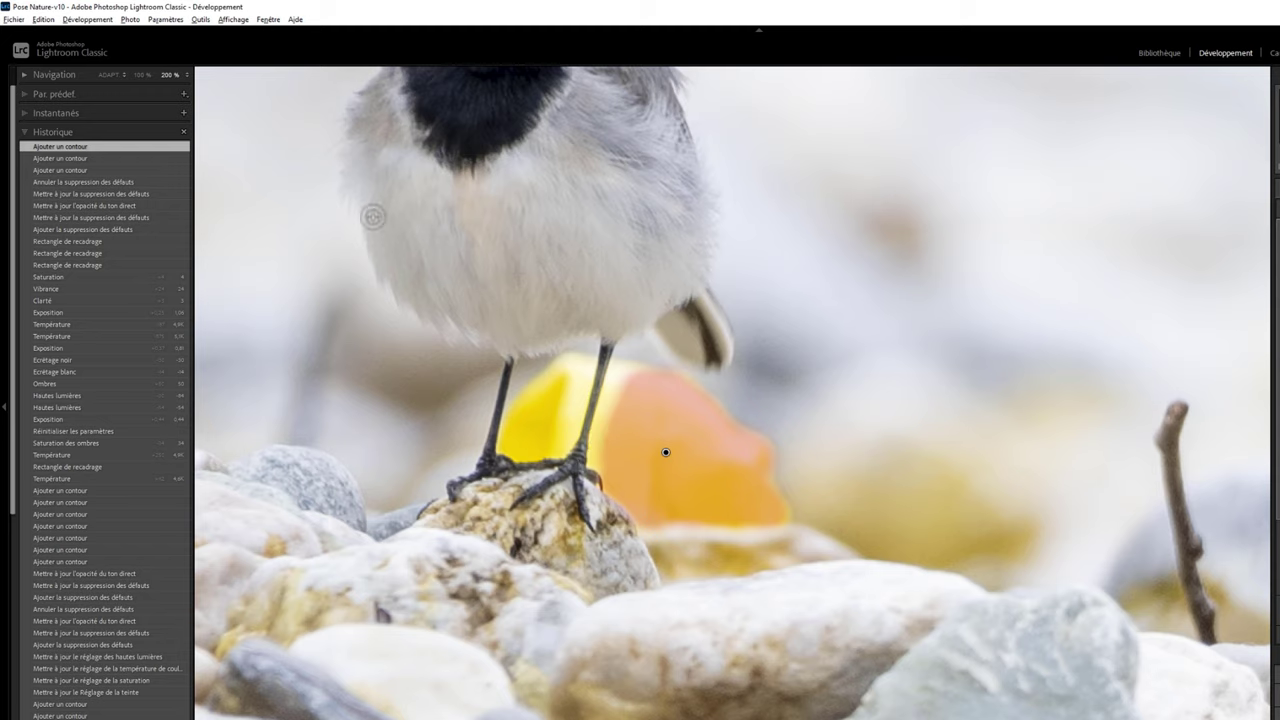
# At 300% zoom, paint the mask across the yellow object's left part and top.
pyautogui.click(185, 74)
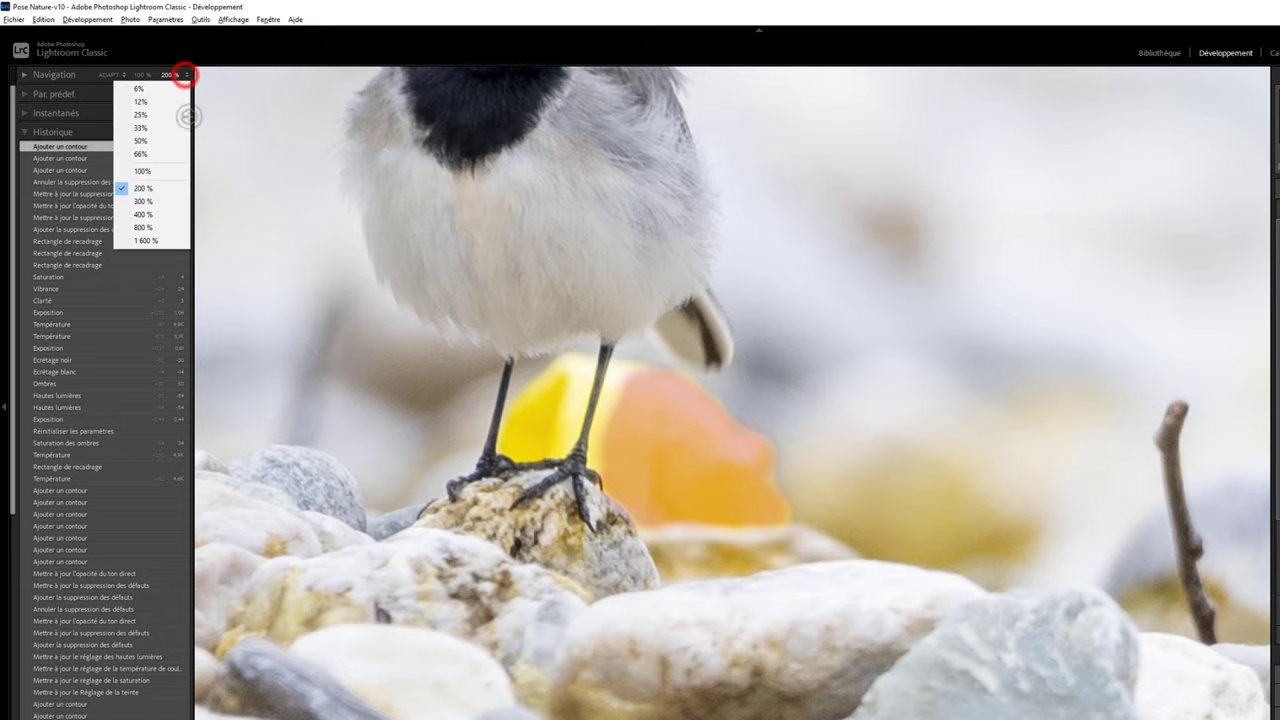
pyautogui.click(160, 200)
pyautogui.moveTo(429, 362); pyautogui.dragTo(548, 415)
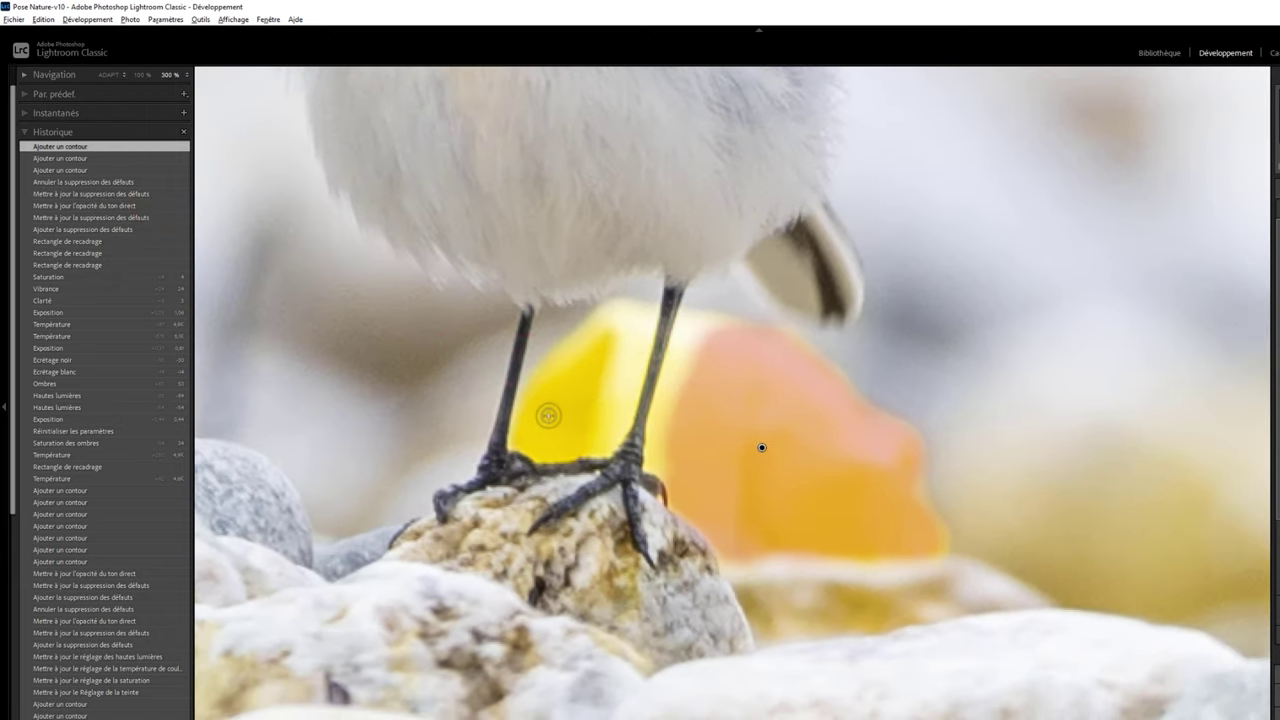
pyautogui.click(548, 415)
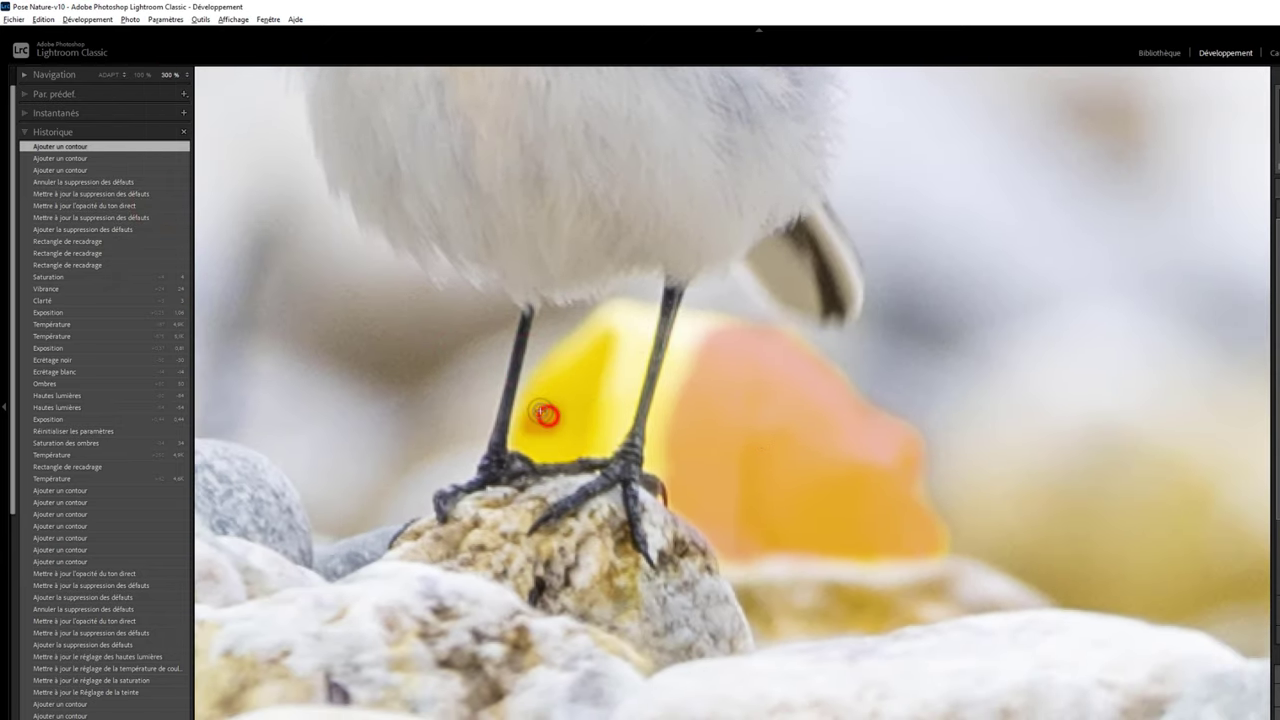
pyautogui.moveTo(546, 440); pyautogui.dragTo(606, 433)
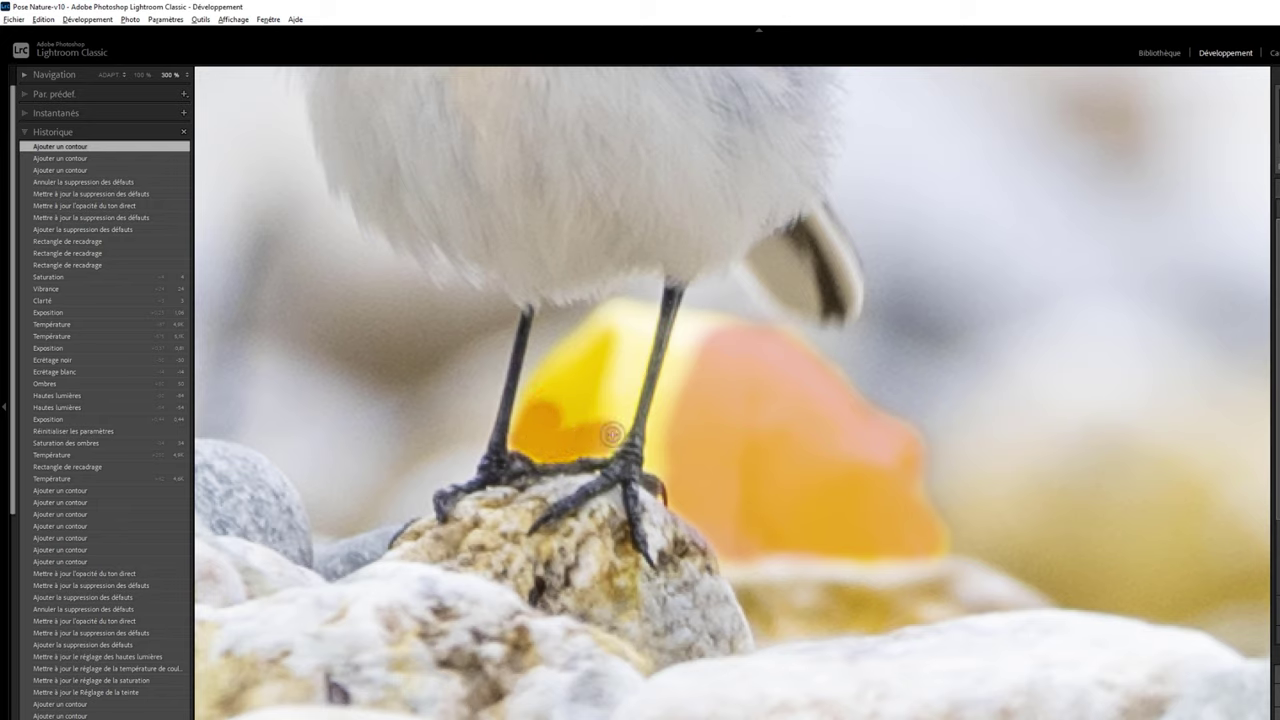
pyautogui.moveTo(533, 446)
pyautogui.mouseDown()
pyautogui.moveTo(574, 356)
pyautogui.moveTo(642, 315)
pyautogui.mouseUp()
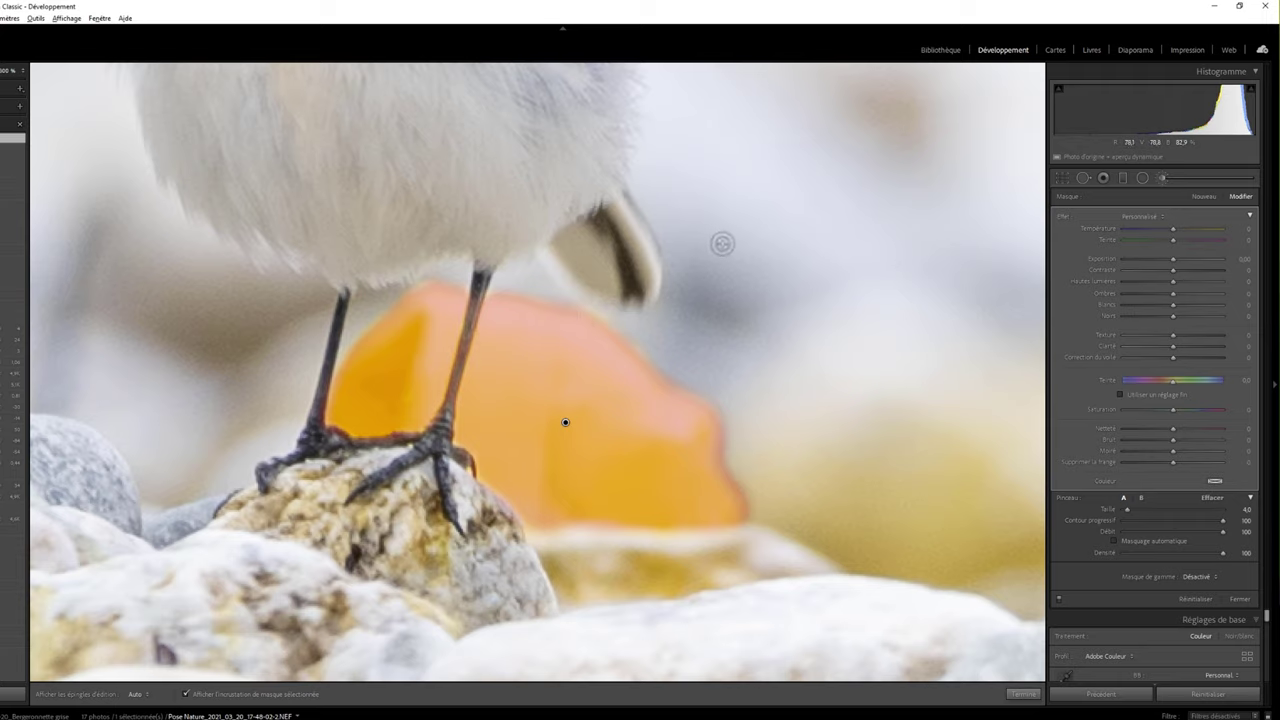
# Test the yellow-object mask at +2.14 exposure, erase it from the bird's leg at flow 100, then reset exposure to 0.
pyautogui.press('o')
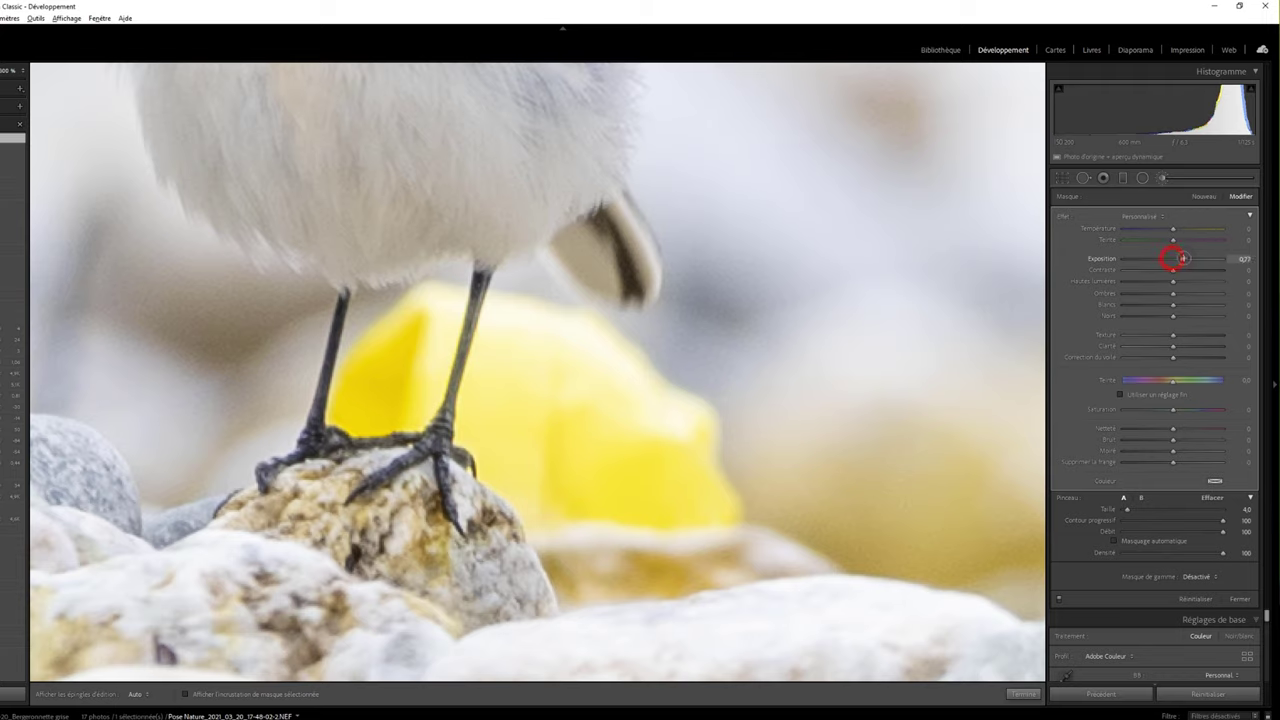
pyautogui.moveTo(1182, 258); pyautogui.dragTo(1199, 258)
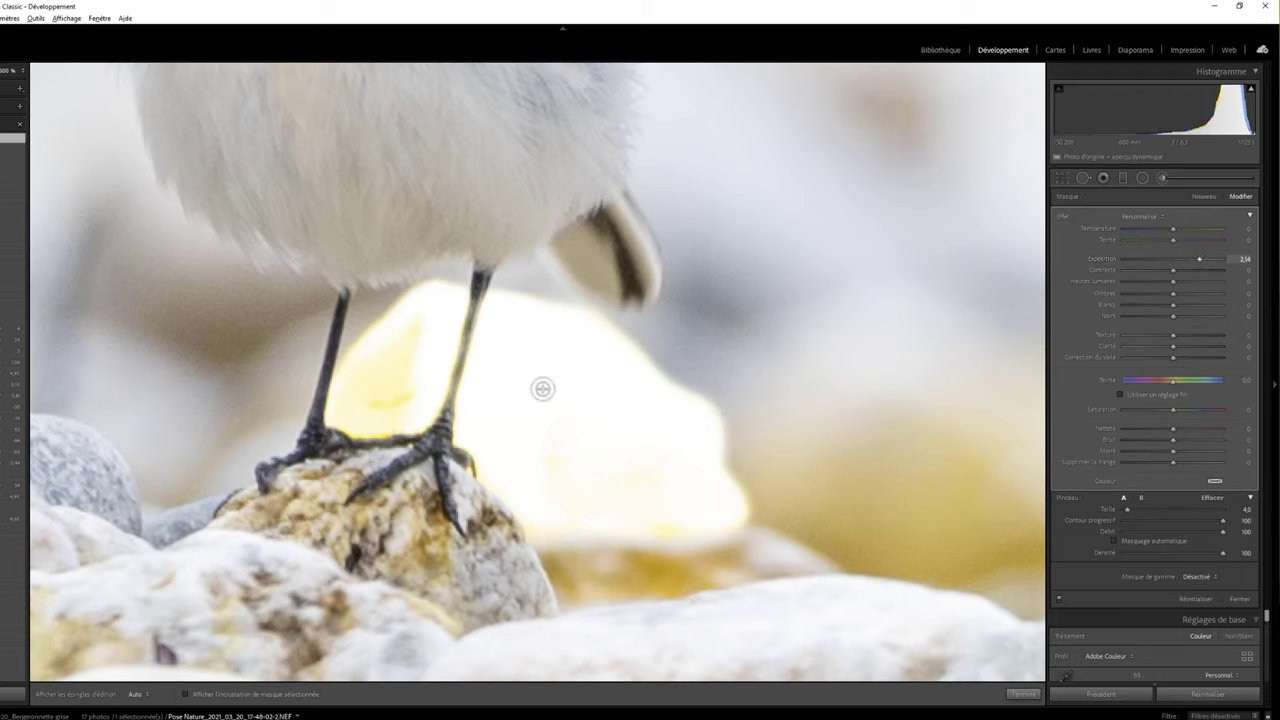
pyautogui.moveTo(475, 342)
pyautogui.press('alt')
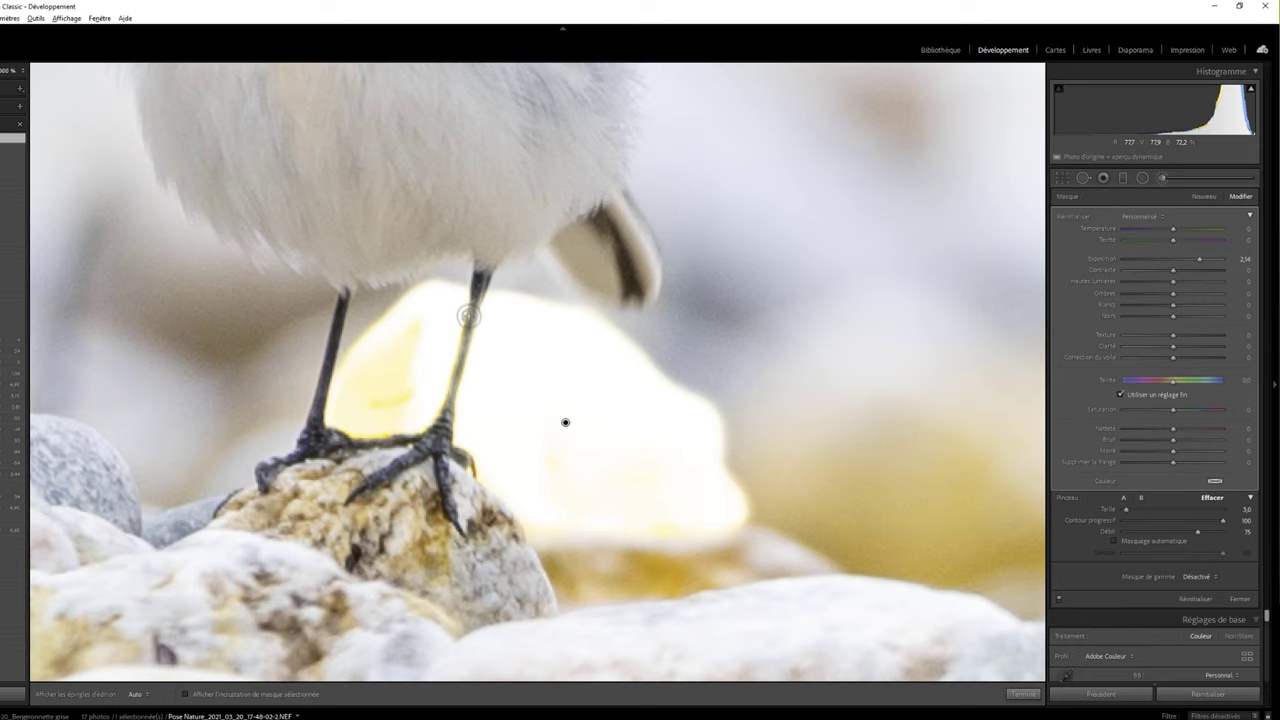
pyautogui.click(477, 298)
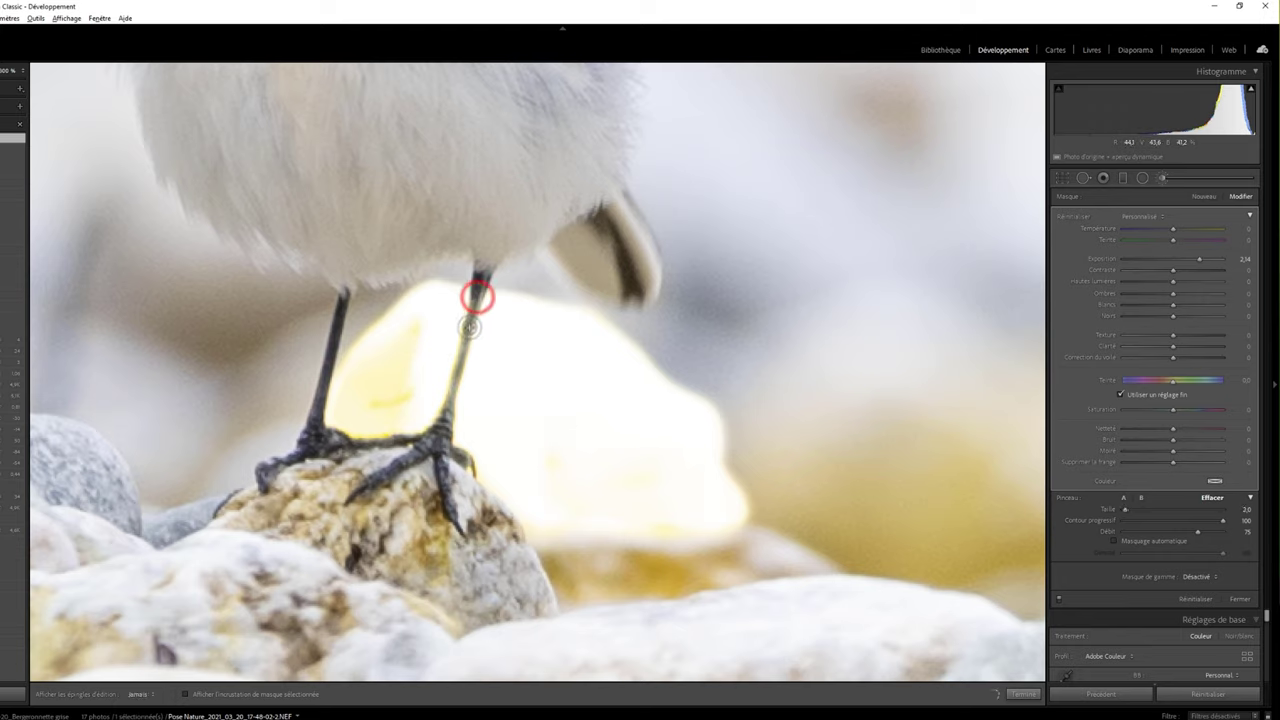
pyautogui.moveTo(477, 298); pyautogui.dragTo(447, 410)
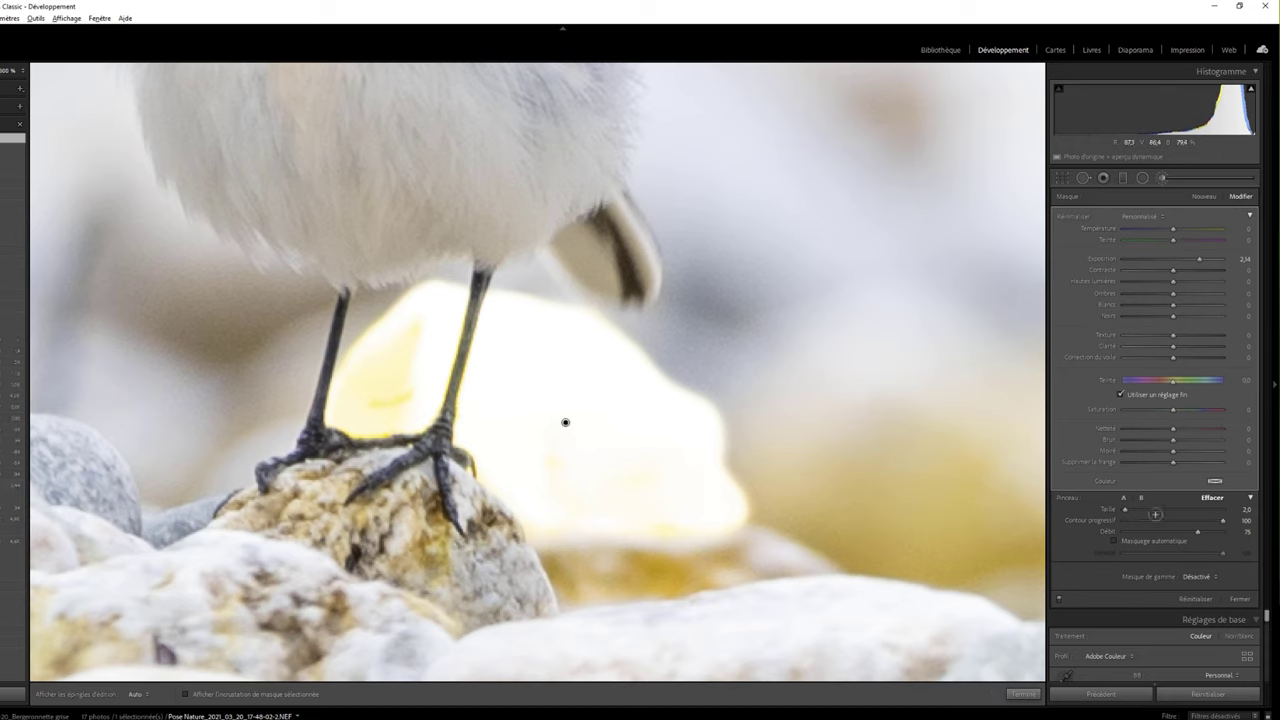
pyautogui.moveTo(1200, 532); pyautogui.dragTo(1232, 534)
pyautogui.moveTo(477, 310)
pyautogui.mouseDown()
pyautogui.moveTo(436, 436)
pyautogui.moveTo(328, 400)
pyautogui.mouseUp()
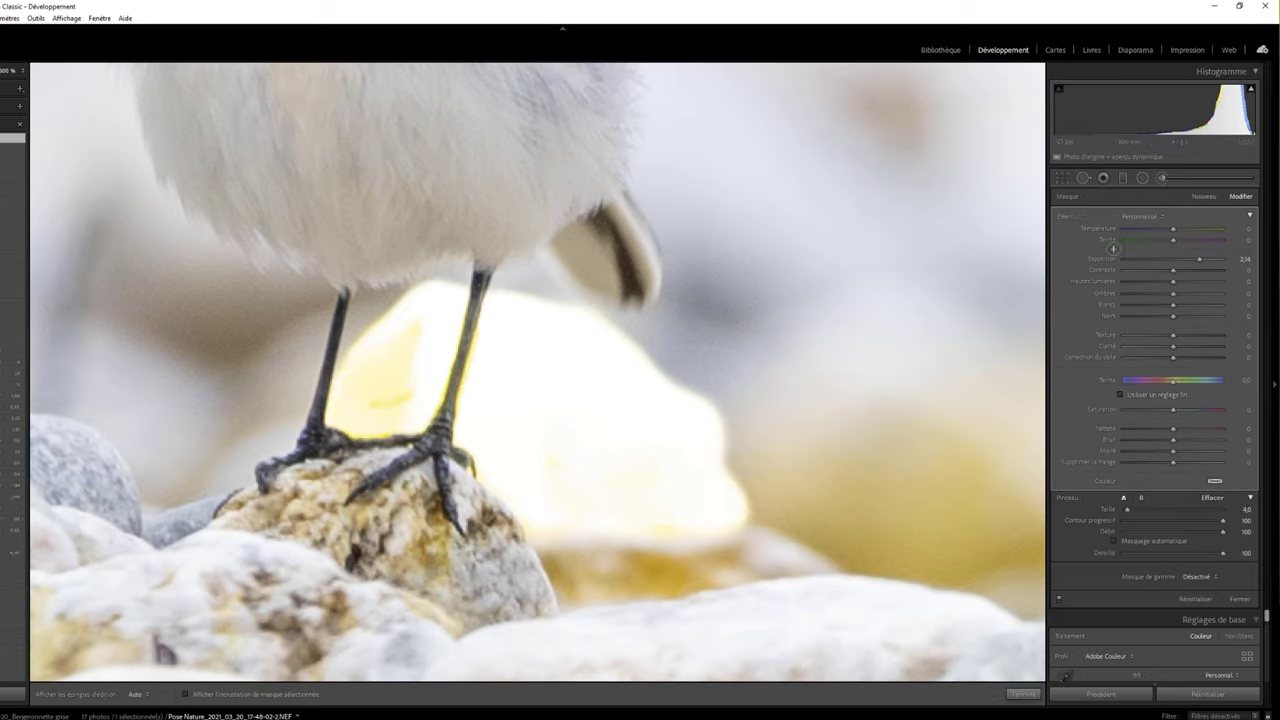
pyautogui.doubleClick(1103, 259)
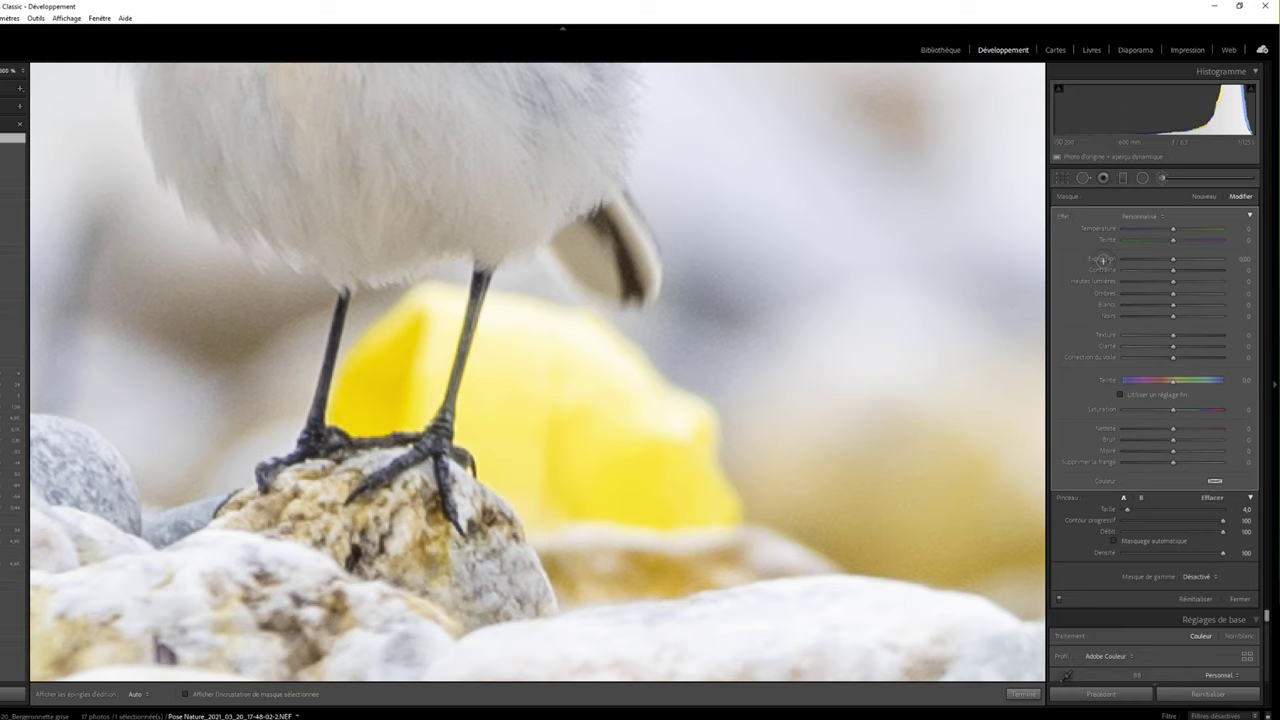
# Give the yellow rock's mask Hue 40.2 and Saturation -97 so the rock turns pale.
pyautogui.press('z')
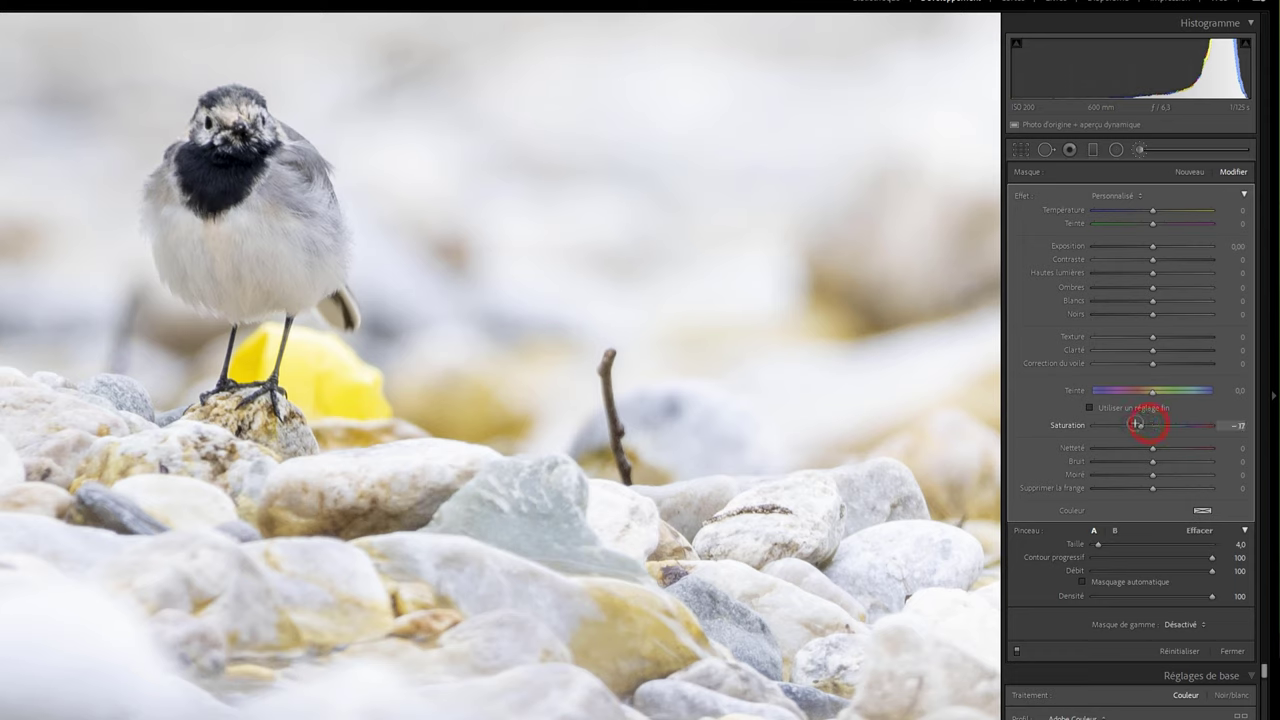
pyautogui.moveTo(1137, 424); pyautogui.dragTo(1102, 425)
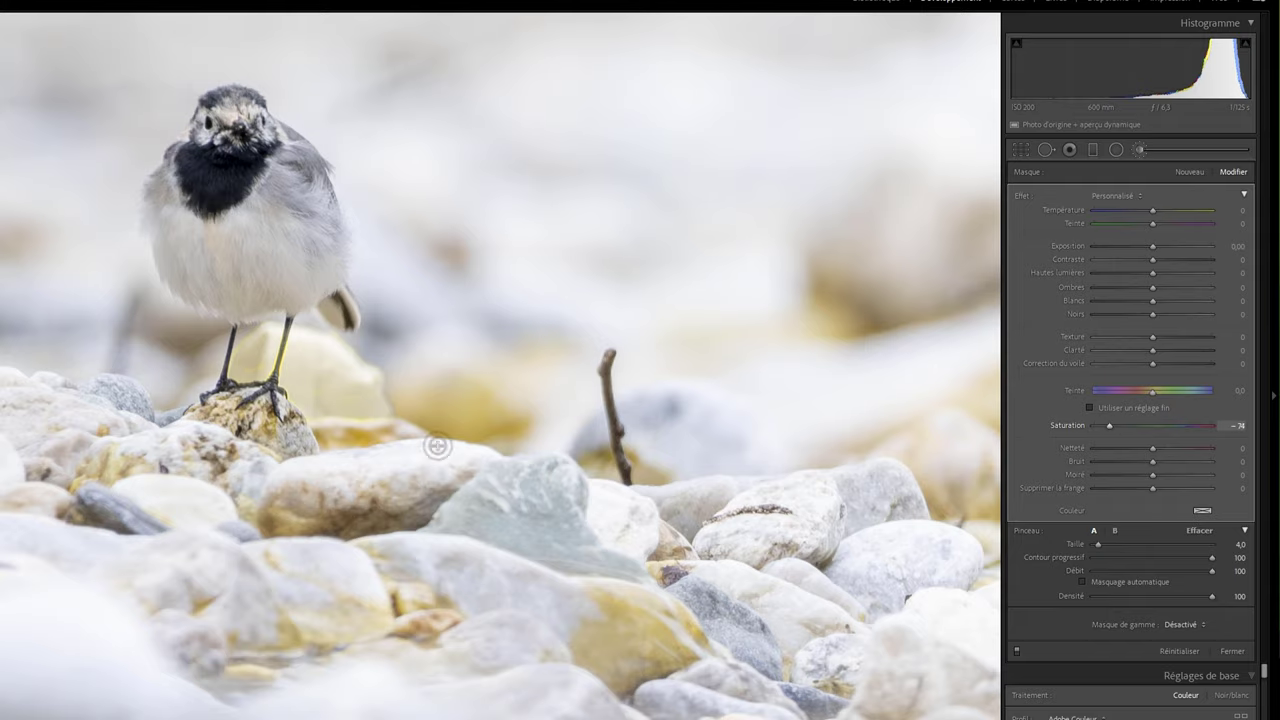
pyautogui.moveTo(434, 449); pyautogui.dragTo(554, 449)
pyautogui.scroll(-2, 641, 563)
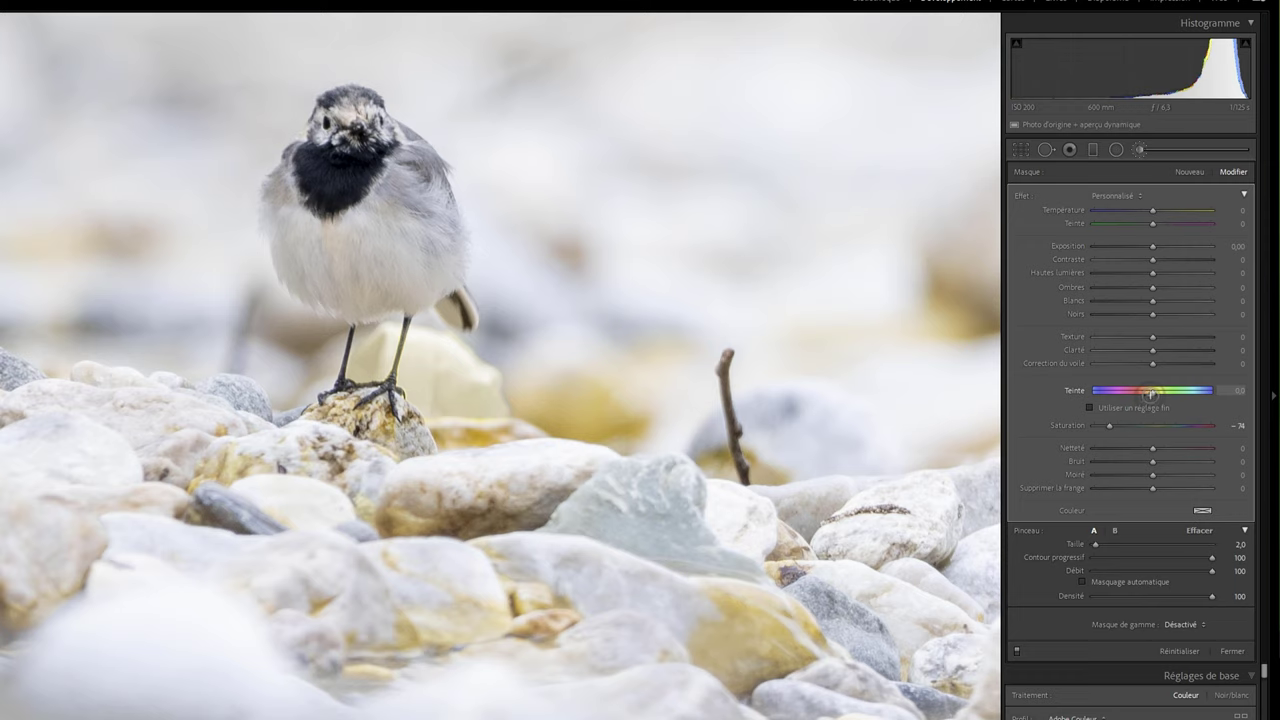
pyautogui.moveTo(1153, 390); pyautogui.dragTo(1142, 391)
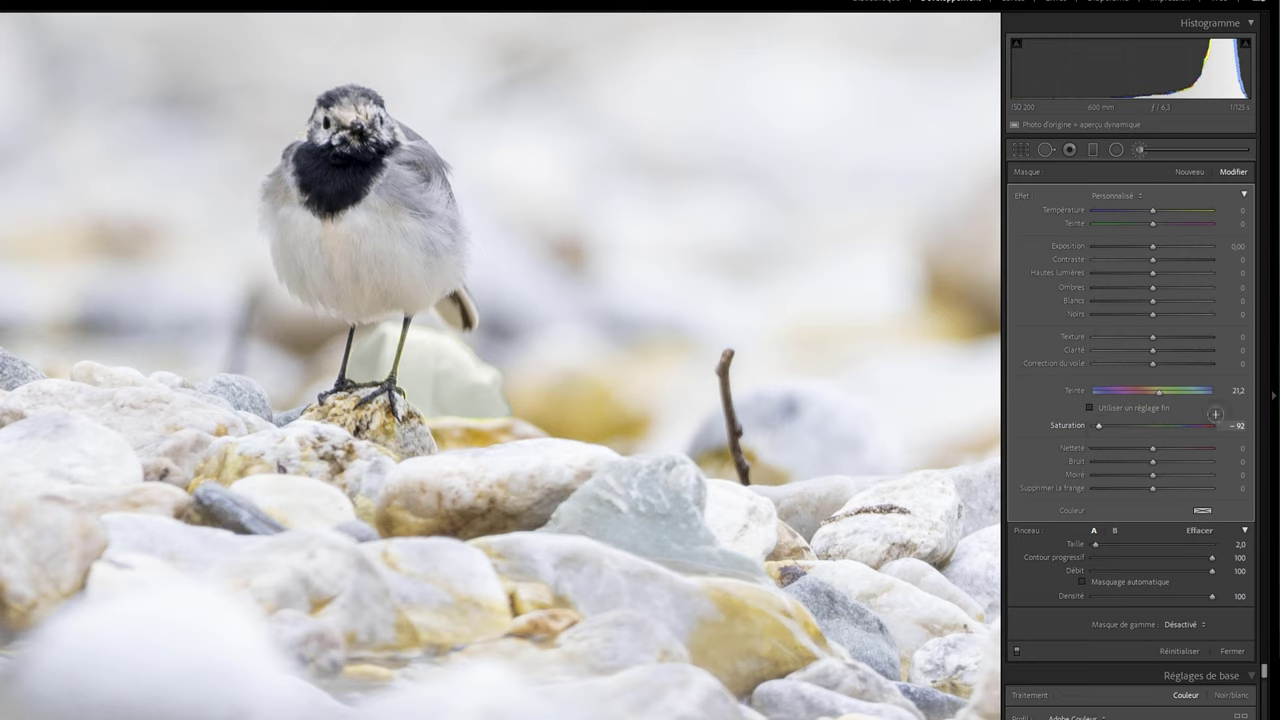
pyautogui.moveTo(1158, 392); pyautogui.dragTo(1164, 395)
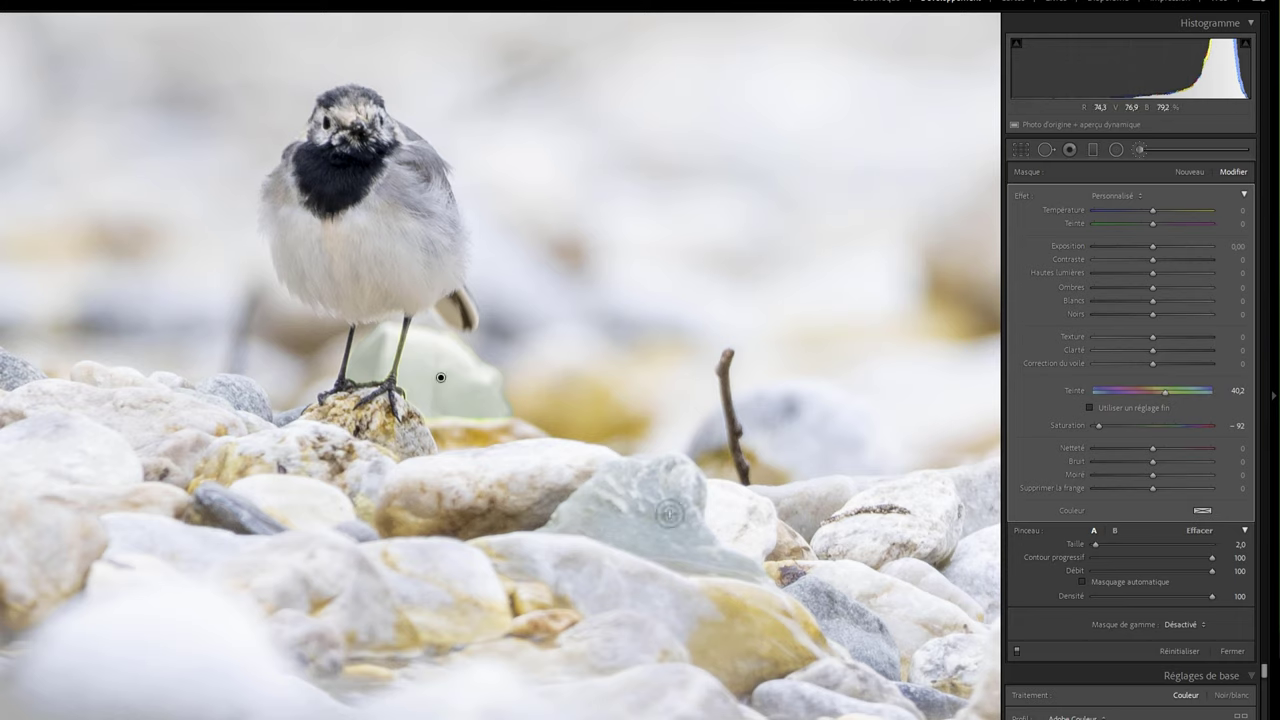
pyautogui.click(1099, 422)
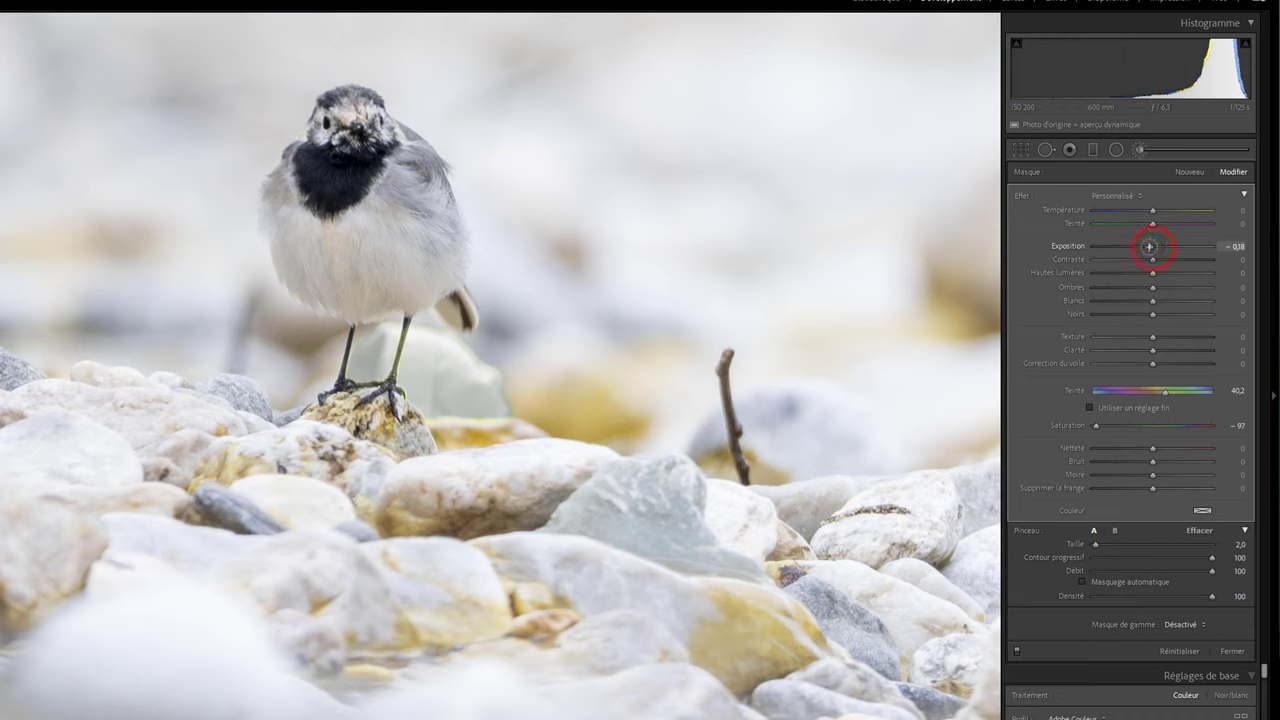
# Set the masked rock's exposure to exactly -0.15.
pyautogui.moveTo(1149, 246); pyautogui.dragTo(1145, 246)
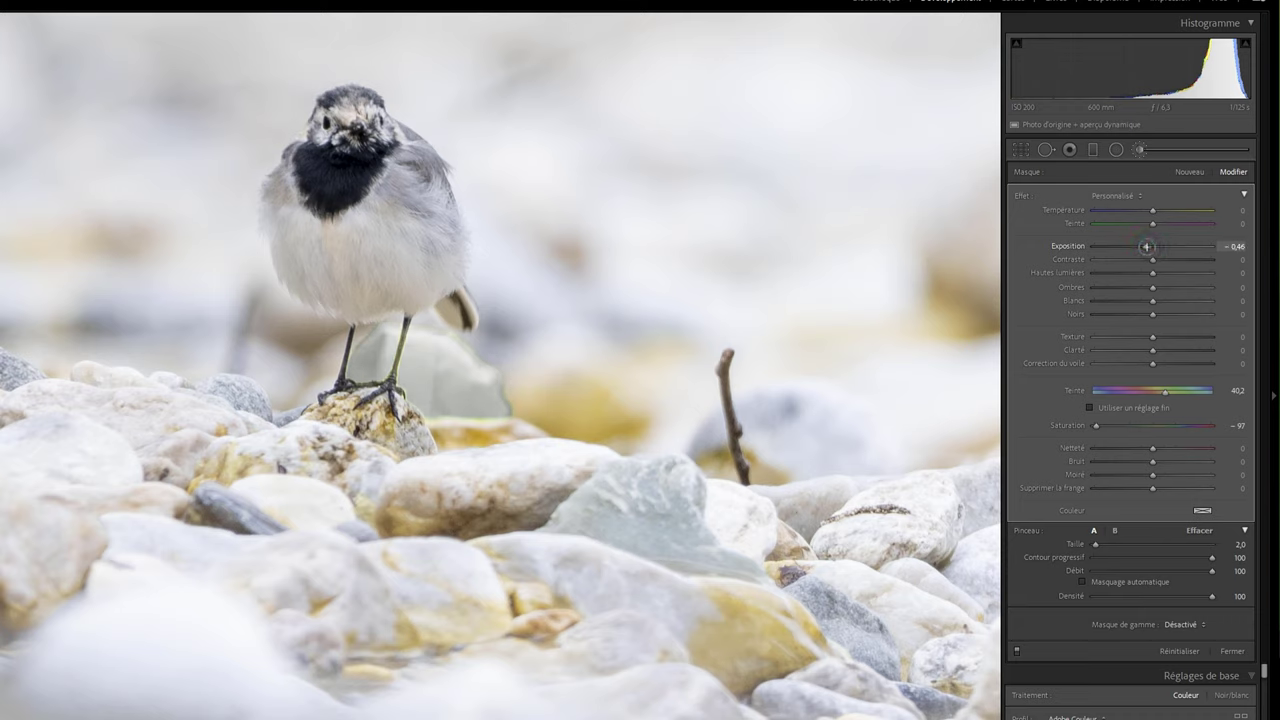
pyautogui.click(1232, 246)
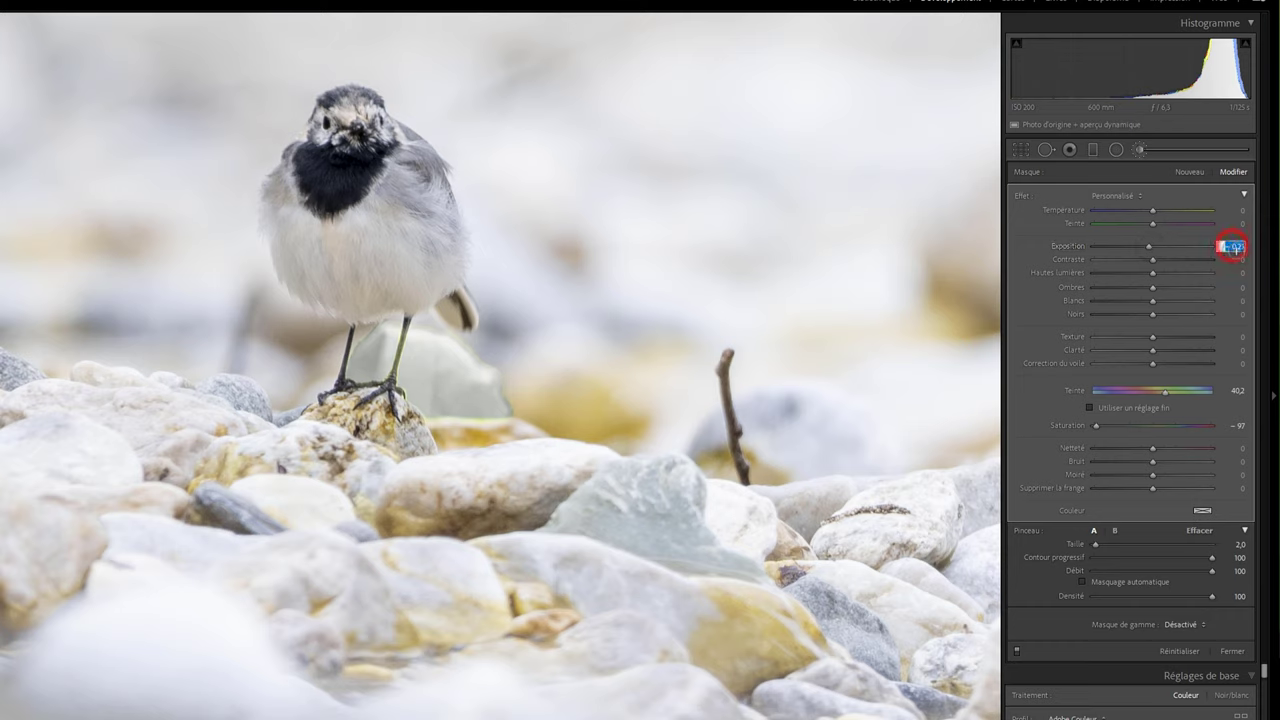
pyautogui.write('0')
pyautogui.press('Return')
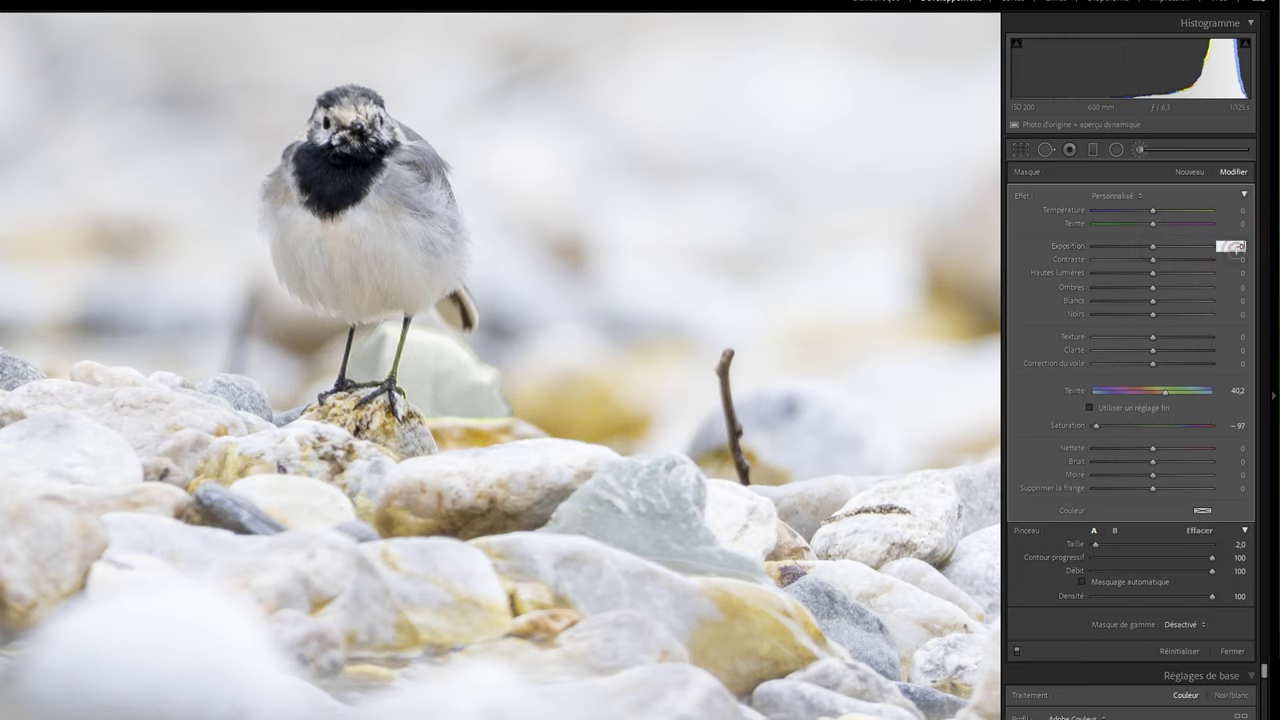
pyautogui.write('- 0,15')
pyautogui.press('Return')
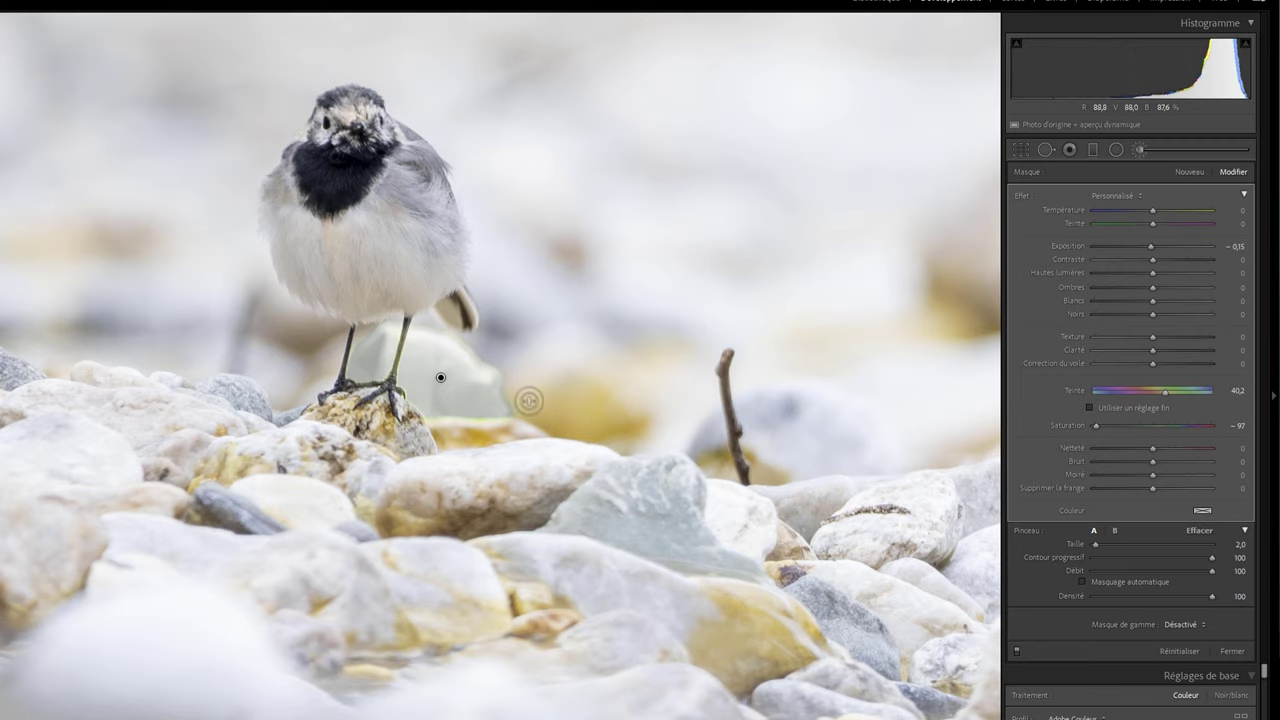
# Enlarge the mask brush to size 6 and zoom back out to the whole photo.
pyautogui.hotkey('ctrl', '=')
pyautogui.press('z')
pyautogui.scroll(4, 608, 326)
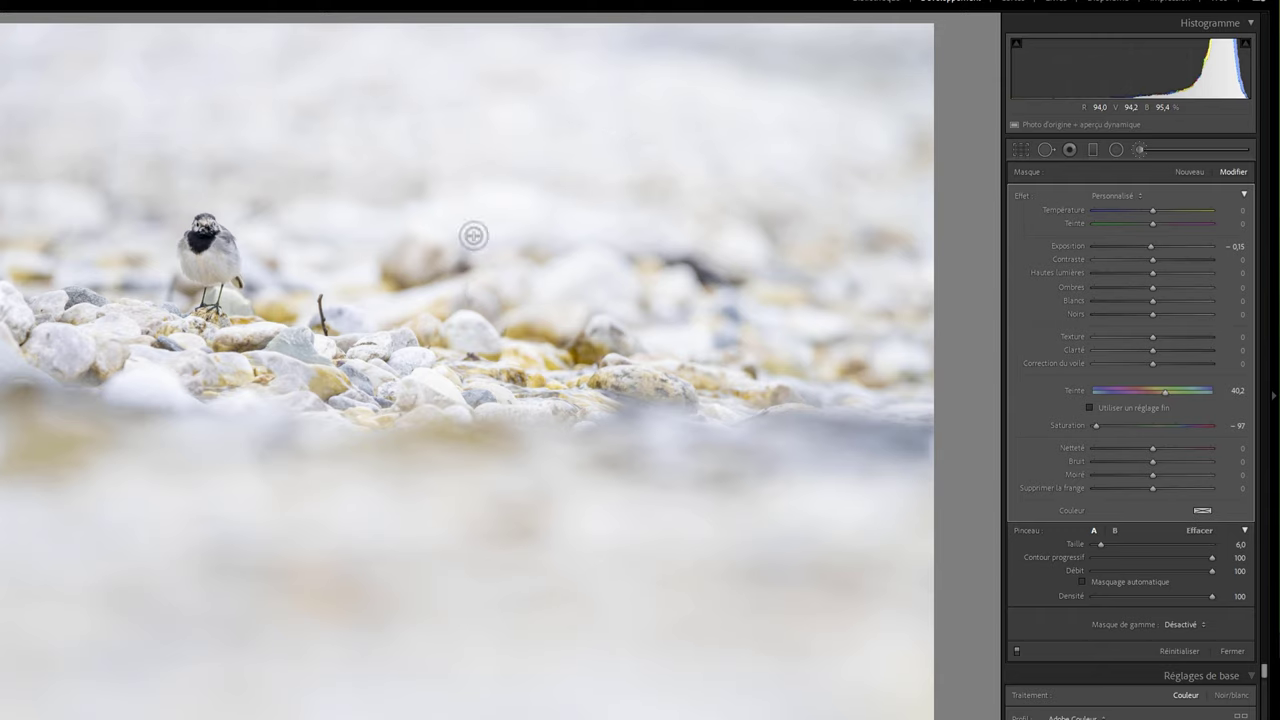
pyautogui.click(222, 312)
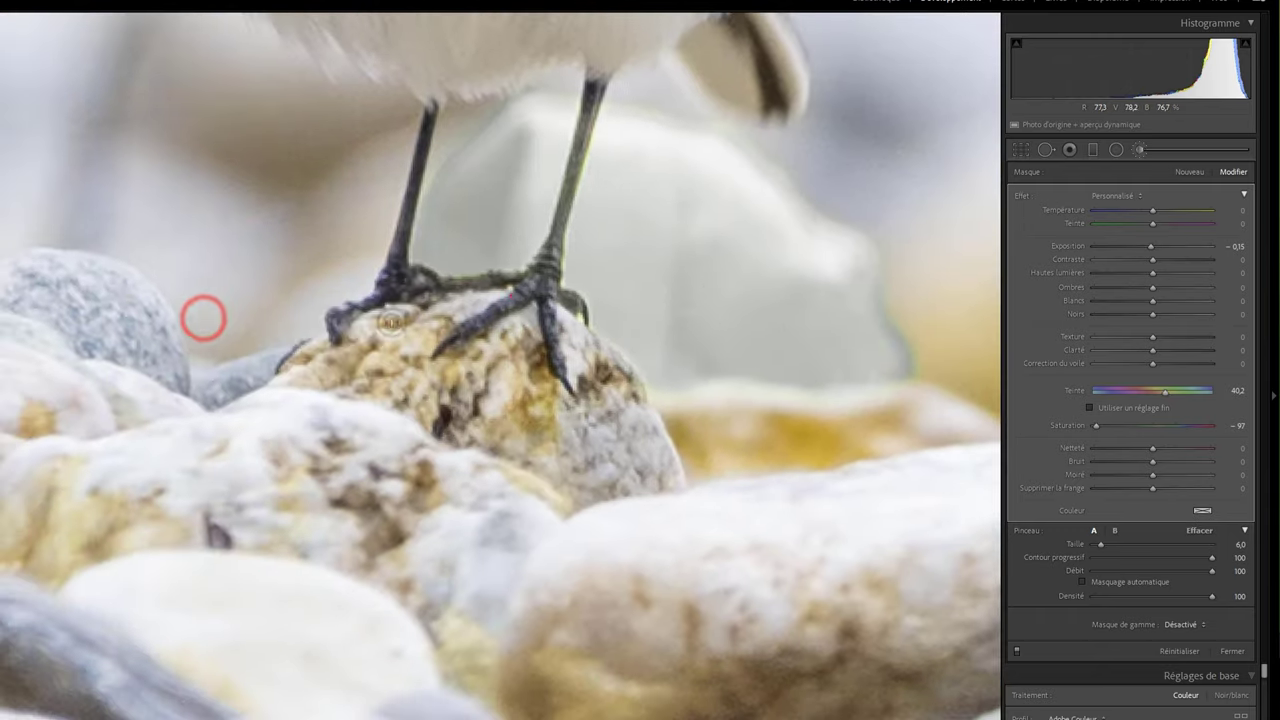
pyautogui.click(510, 292)
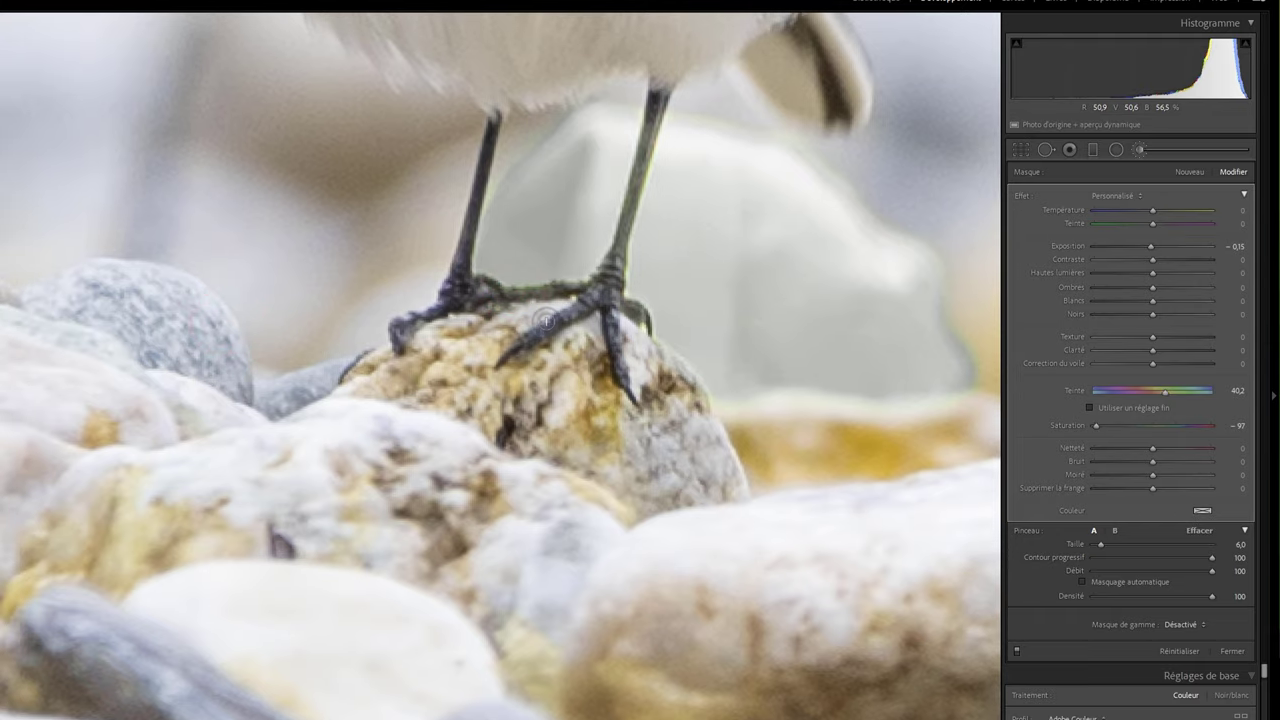
pyautogui.click(543, 320)
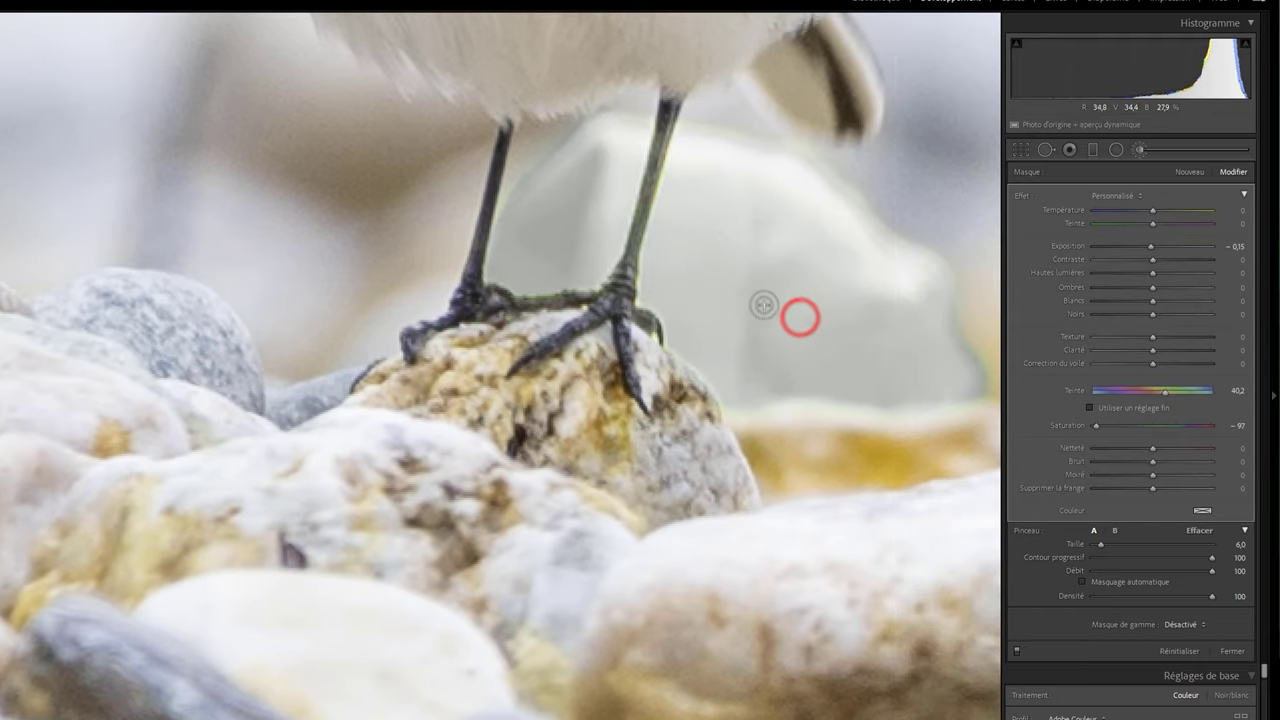
pyautogui.click(709, 294)
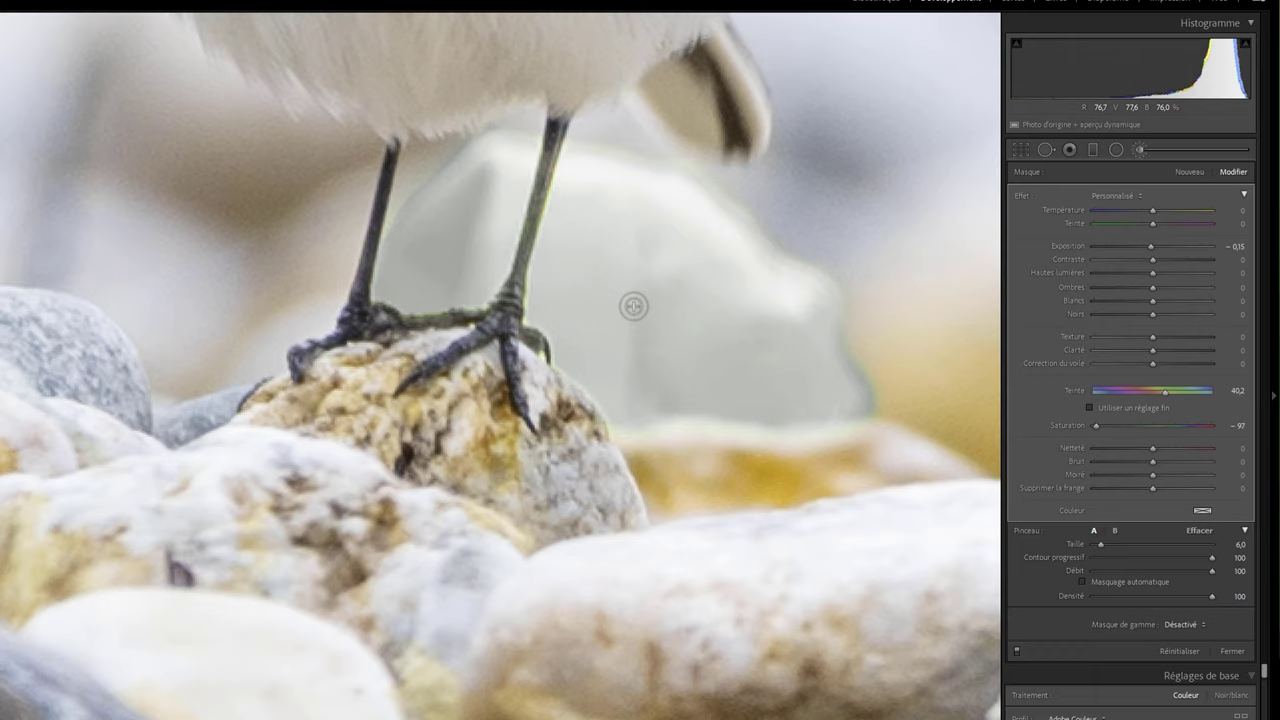
pyautogui.click(257, 404)
pyautogui.click(270, 366)
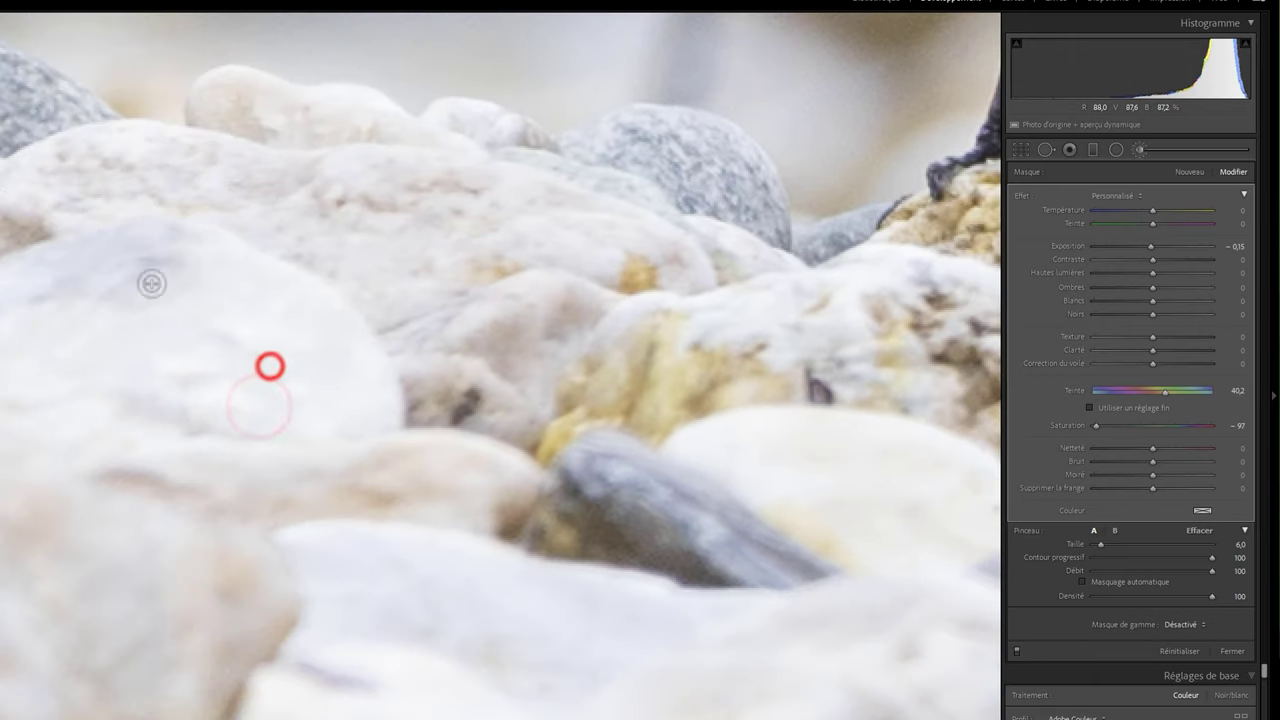
pyautogui.hotkey('ctrl', '-')
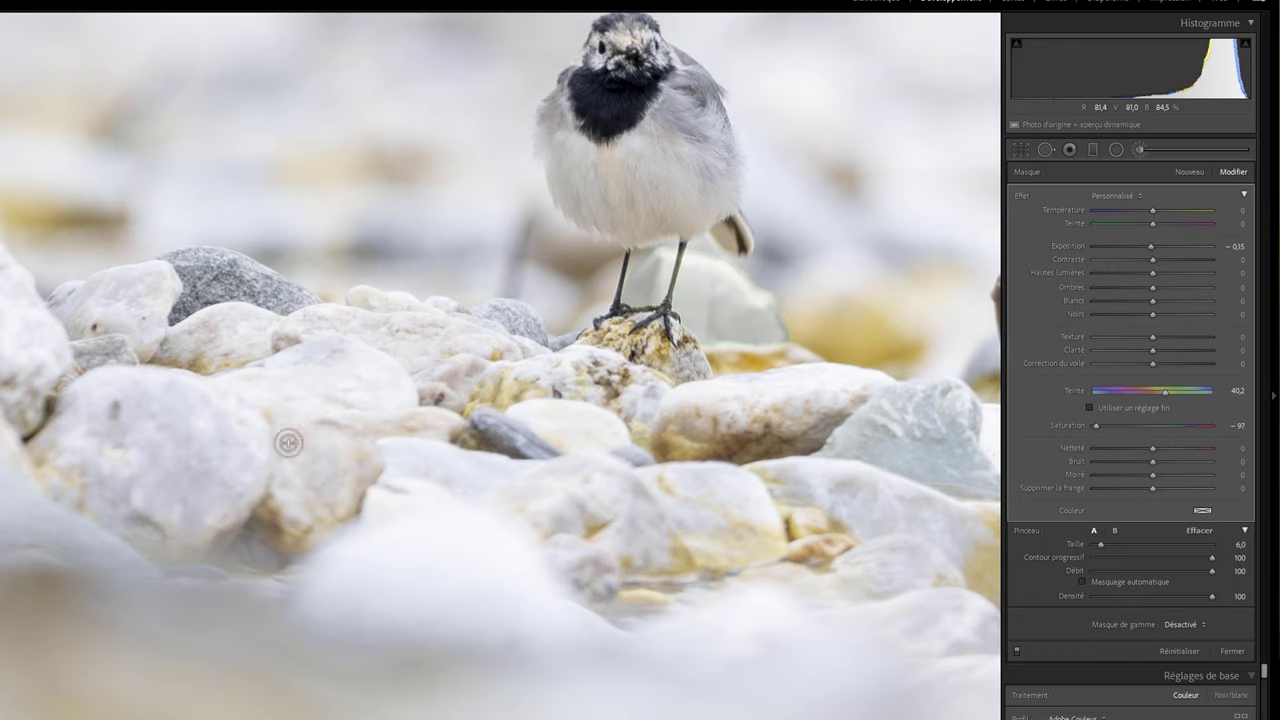
pyautogui.moveTo(890, 462); pyautogui.dragTo(578, 484)
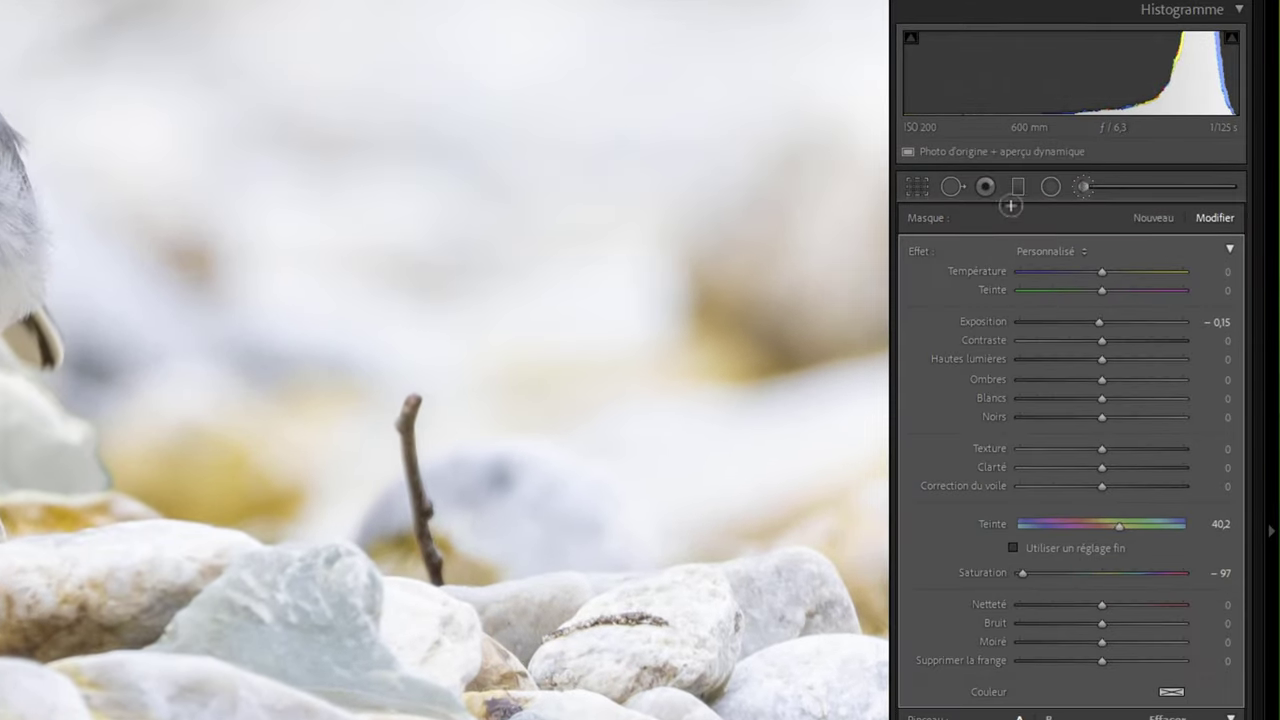
# Try healing the twig right of the wagtail with Spot Removal, then delete that healing spot.
pyautogui.click(954, 187)
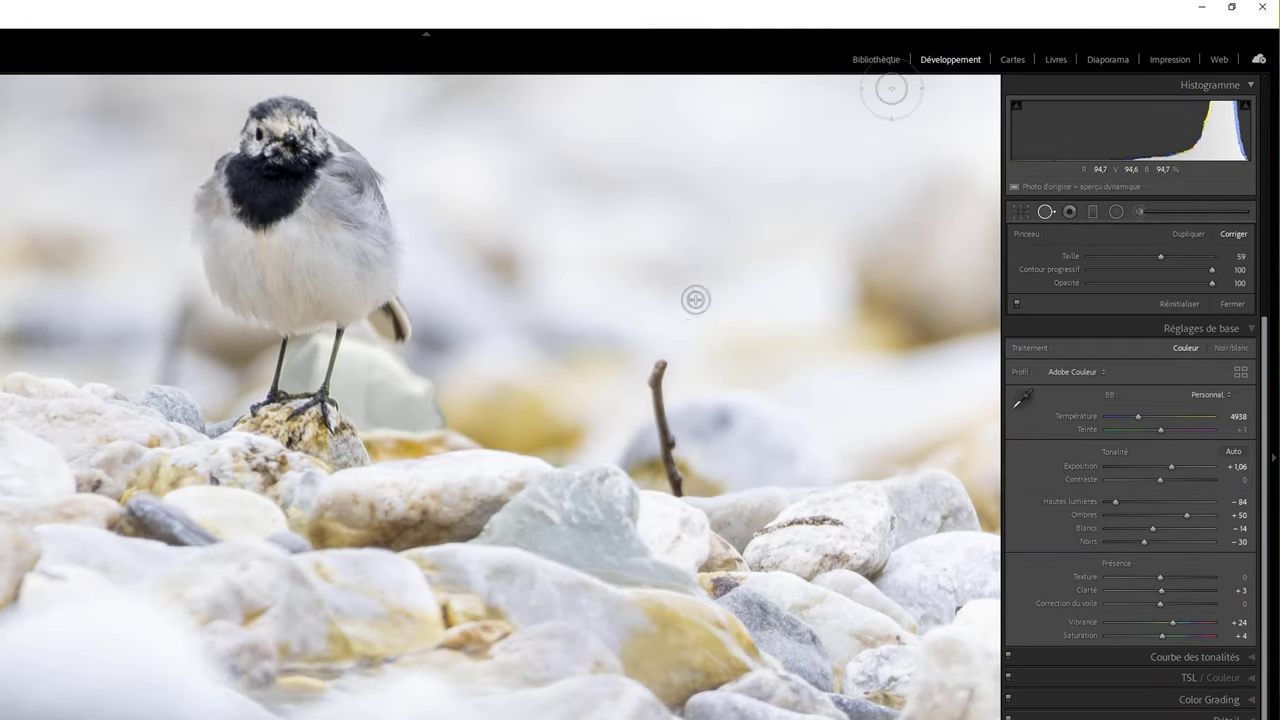
pyautogui.moveTo(716, 354)
pyautogui.mouseDown()
pyautogui.moveTo(606, 354)
pyautogui.moveTo(549, 401)
pyautogui.moveTo(575, 515)
pyautogui.mouseUp()
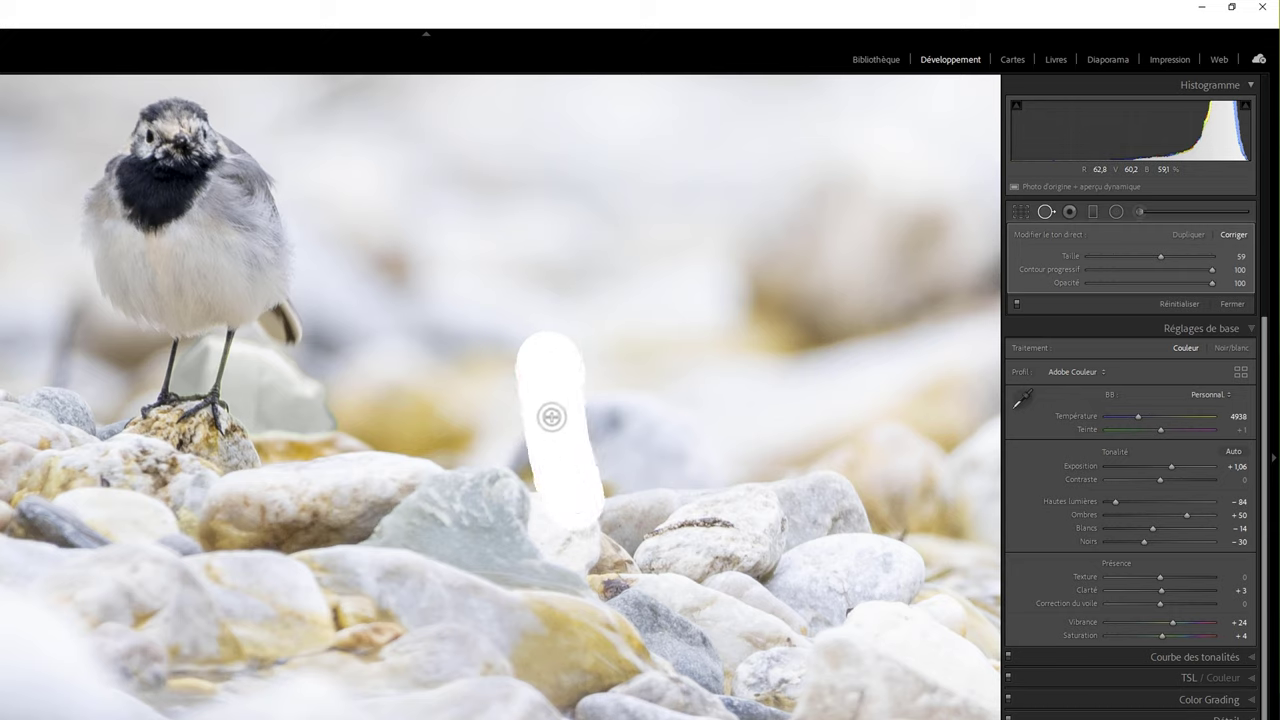
pyautogui.moveTo(556, 432); pyautogui.dragTo(587, 487)
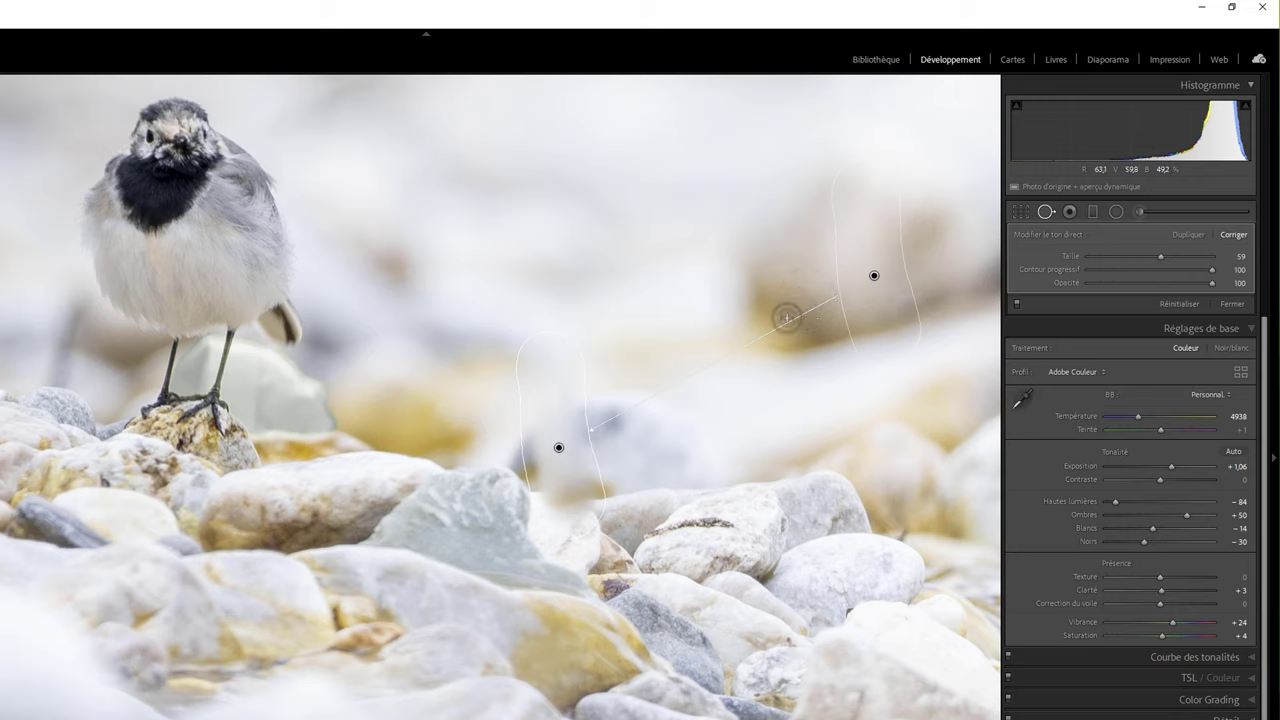
pyautogui.moveTo(894, 326); pyautogui.dragTo(851, 359)
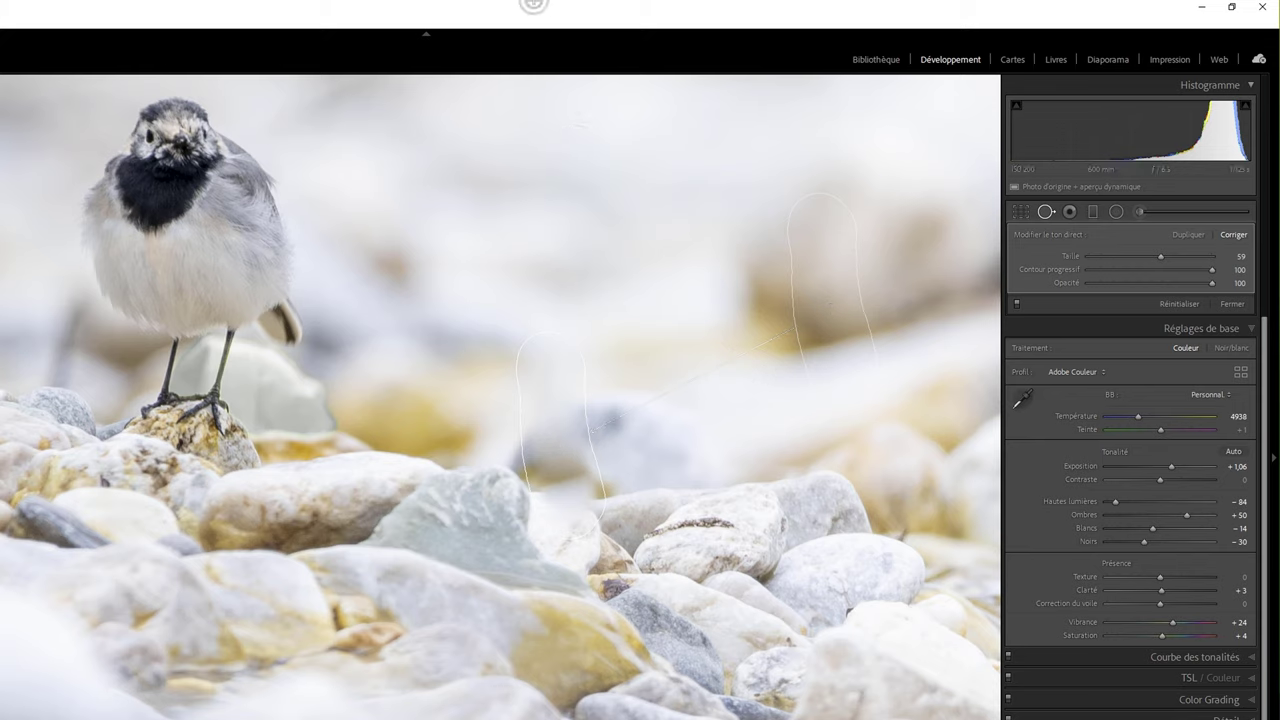
pyautogui.click(597, 423)
pyautogui.press('Delete')
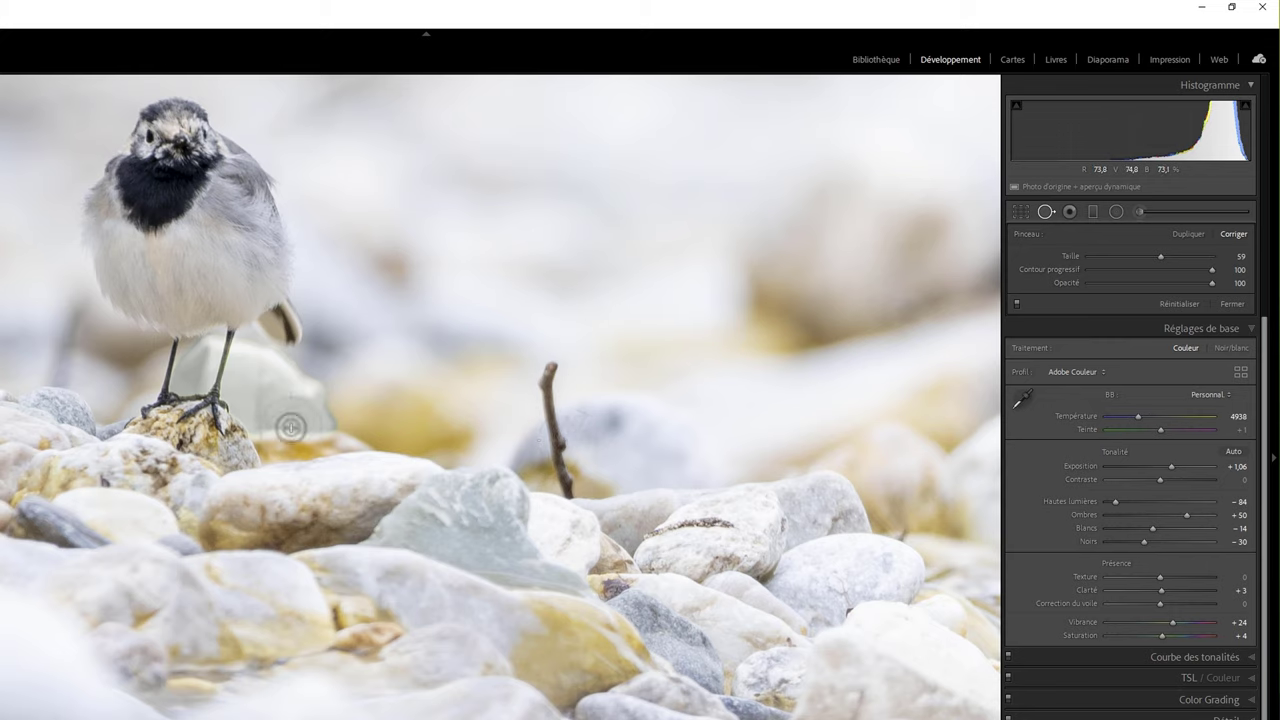
# Heal the pale rock behind the wagtail's legs with a size-49 brush, sourcing a foreground stone.
pyautogui.scroll(-2, 267, 392)
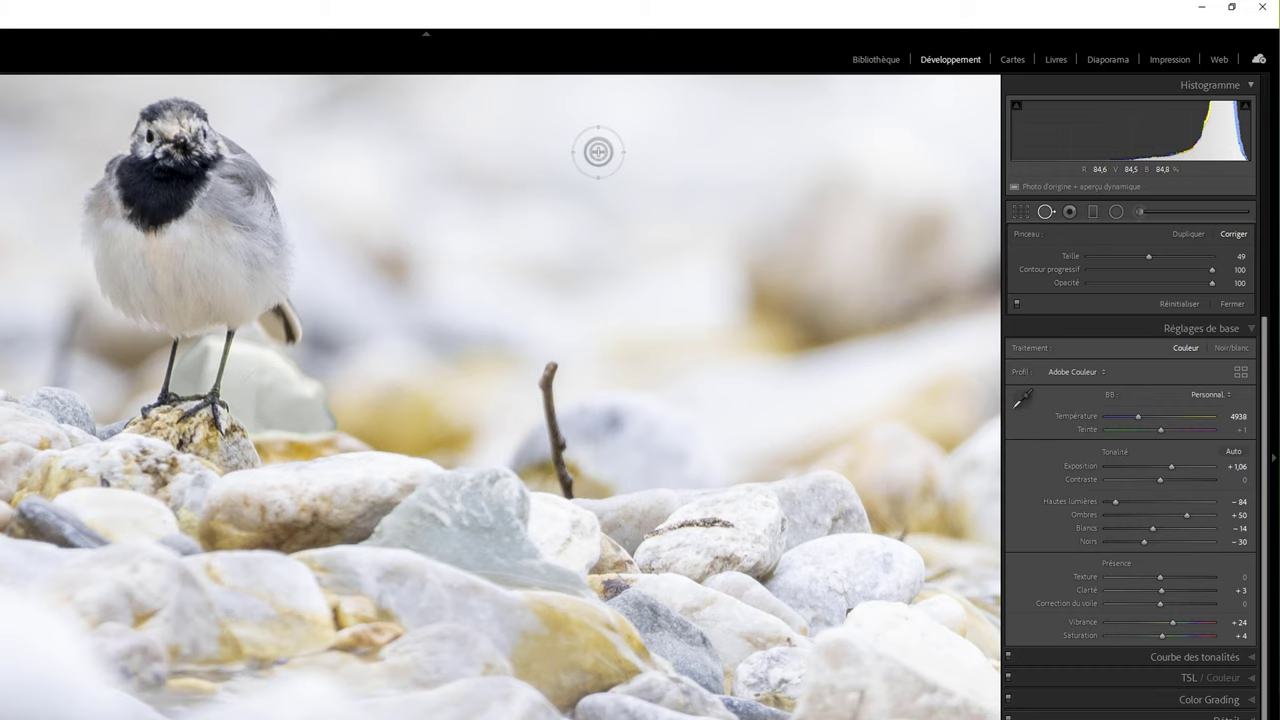
pyautogui.click(681, 163)
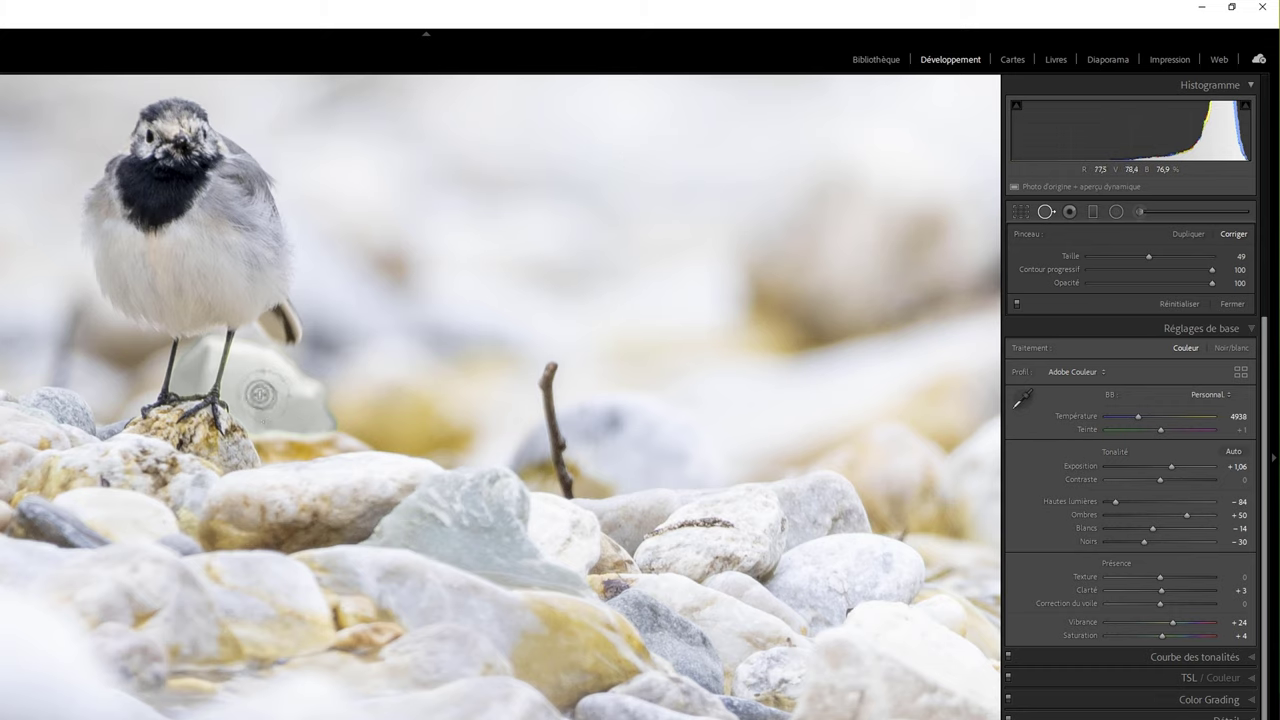
pyautogui.moveTo(246, 386)
pyautogui.mouseDown()
pyautogui.moveTo(300, 413)
pyautogui.moveTo(249, 371)
pyautogui.moveTo(260, 406)
pyautogui.moveTo(263, 391)
pyautogui.moveTo(272, 401)
pyautogui.mouseUp()
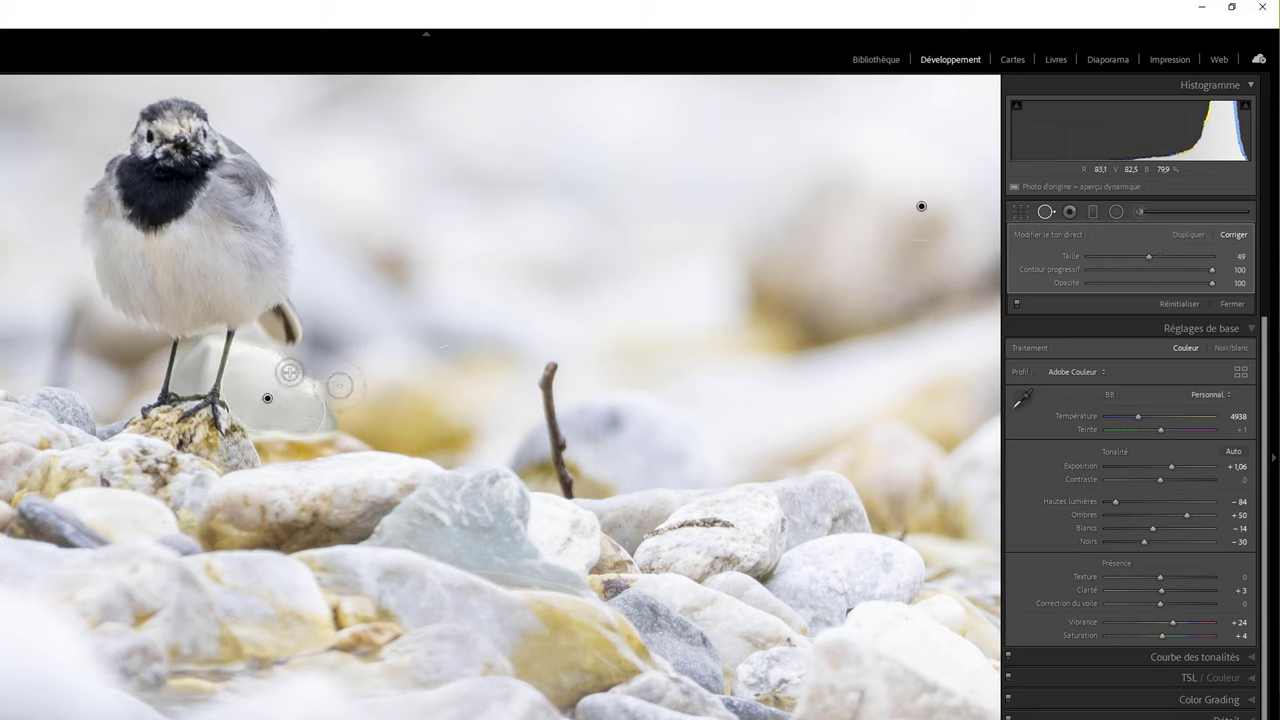
pyautogui.moveTo(267, 398)
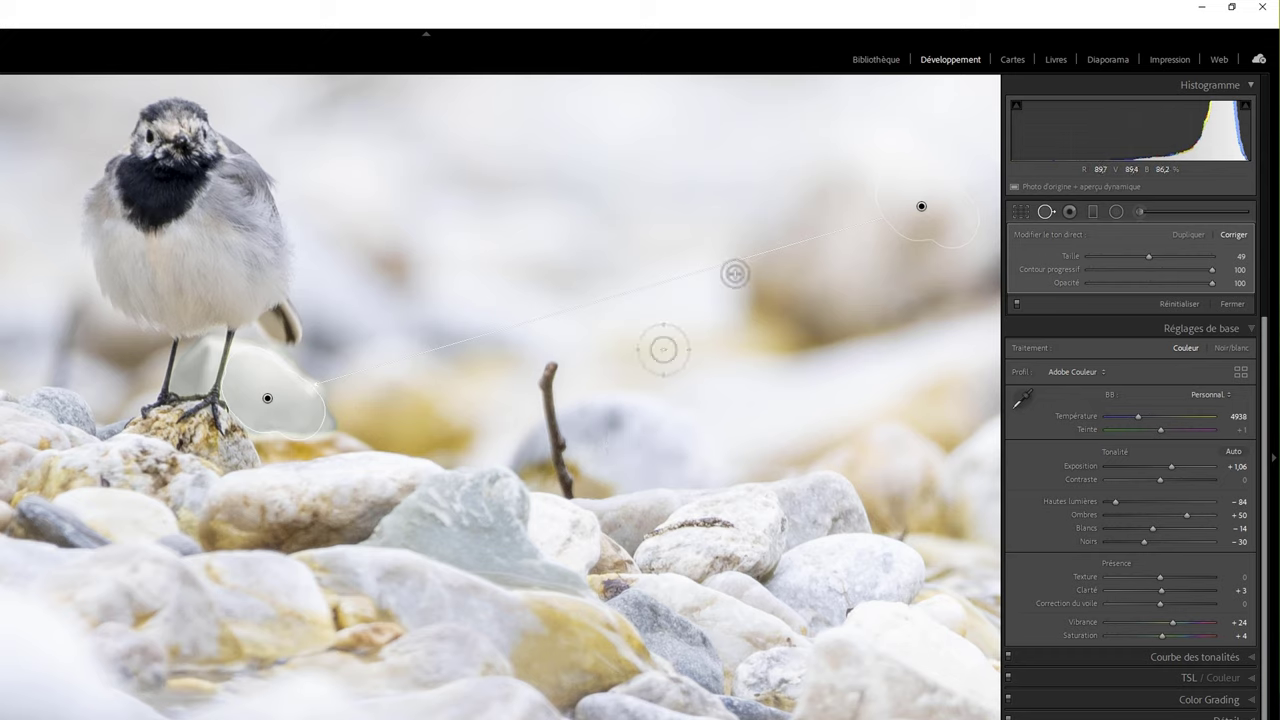
pyautogui.moveTo(943, 223)
pyautogui.mouseDown()
pyautogui.moveTo(587, 418)
pyautogui.moveTo(489, 532)
pyautogui.mouseUp()
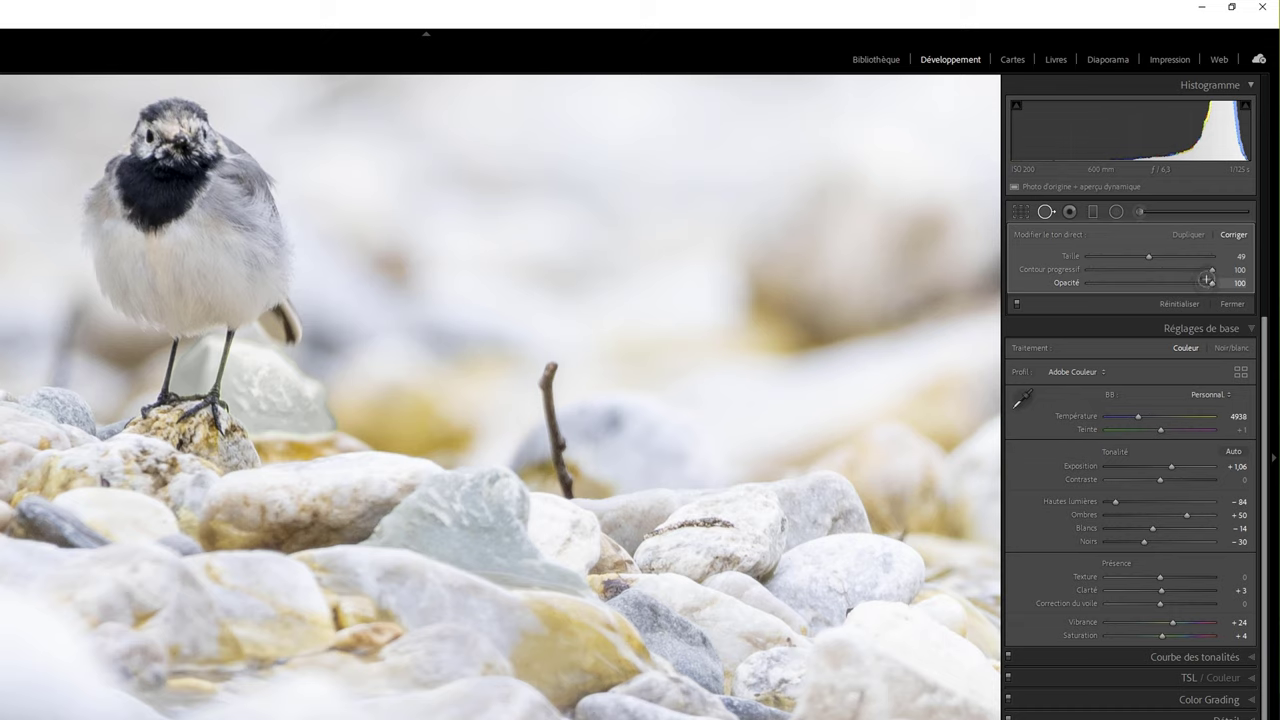
# Set the rock healing patch's opacity to about 66, compare with healing off, and close Spot Removal.
pyautogui.moveTo(1207, 281); pyautogui.dragTo(1066, 288)
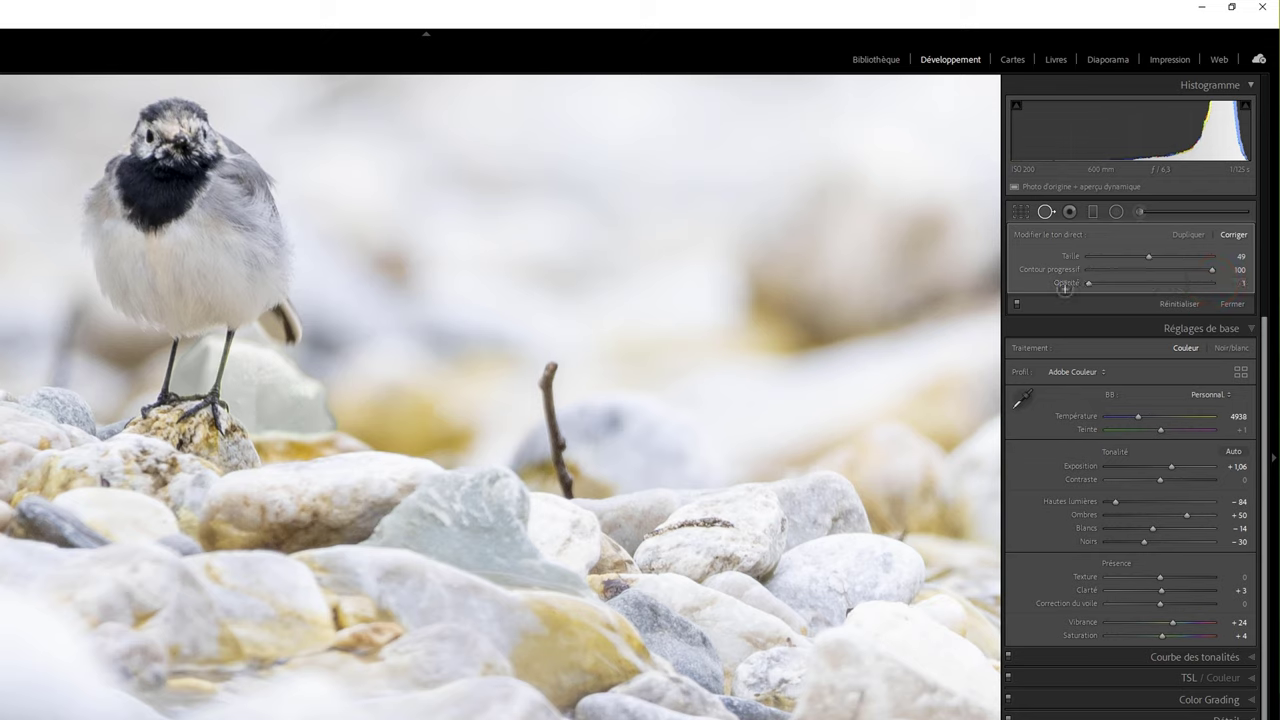
pyautogui.moveTo(1066, 288); pyautogui.dragTo(1149, 283)
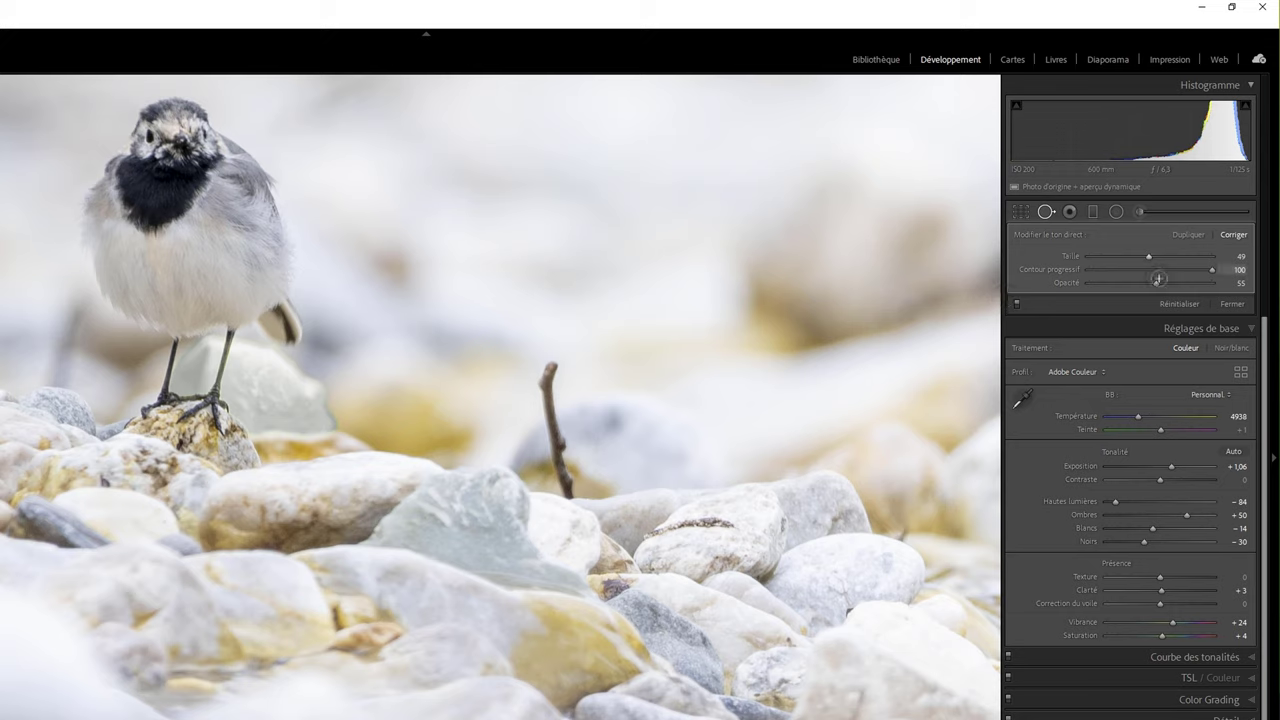
pyautogui.moveTo(1156, 283)
pyautogui.mouseDown()
pyautogui.moveTo(1209, 286)
pyautogui.moveTo(1179, 287)
pyautogui.mouseUp()
pyautogui.moveTo(1171, 283); pyautogui.dragTo(1166, 283)
pyautogui.click(1016, 304)
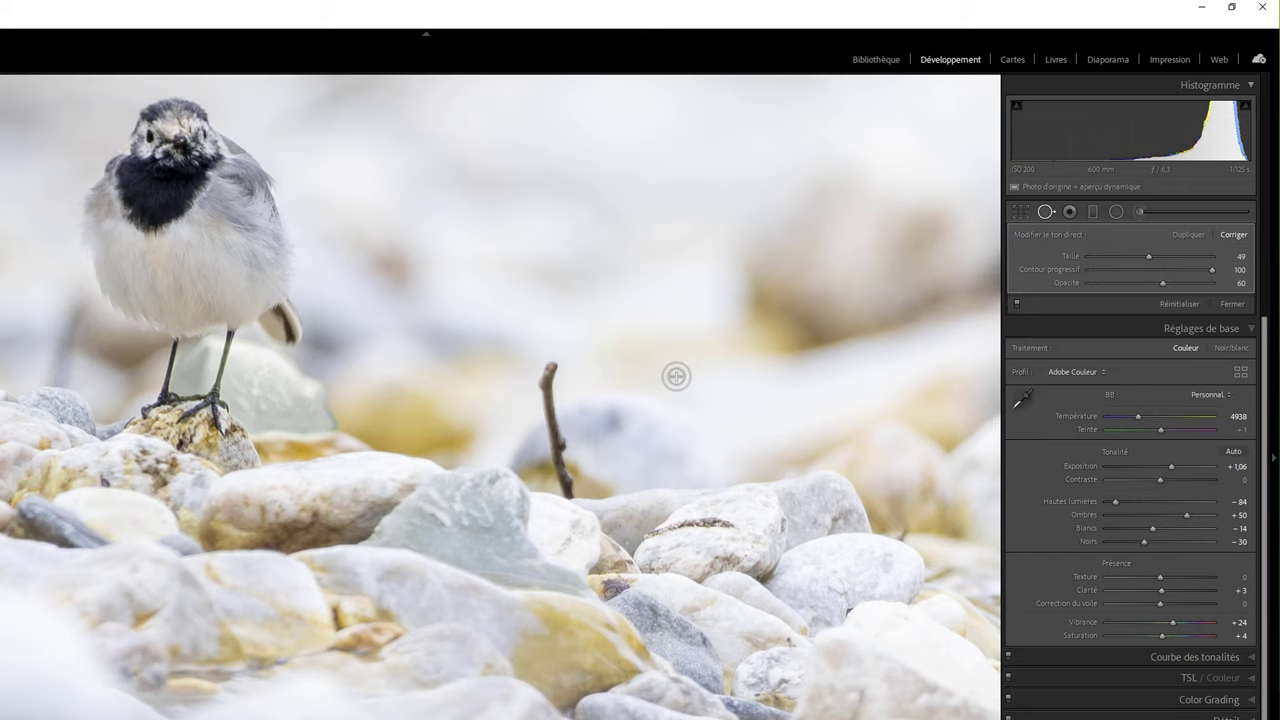
pyautogui.click(1045, 211)
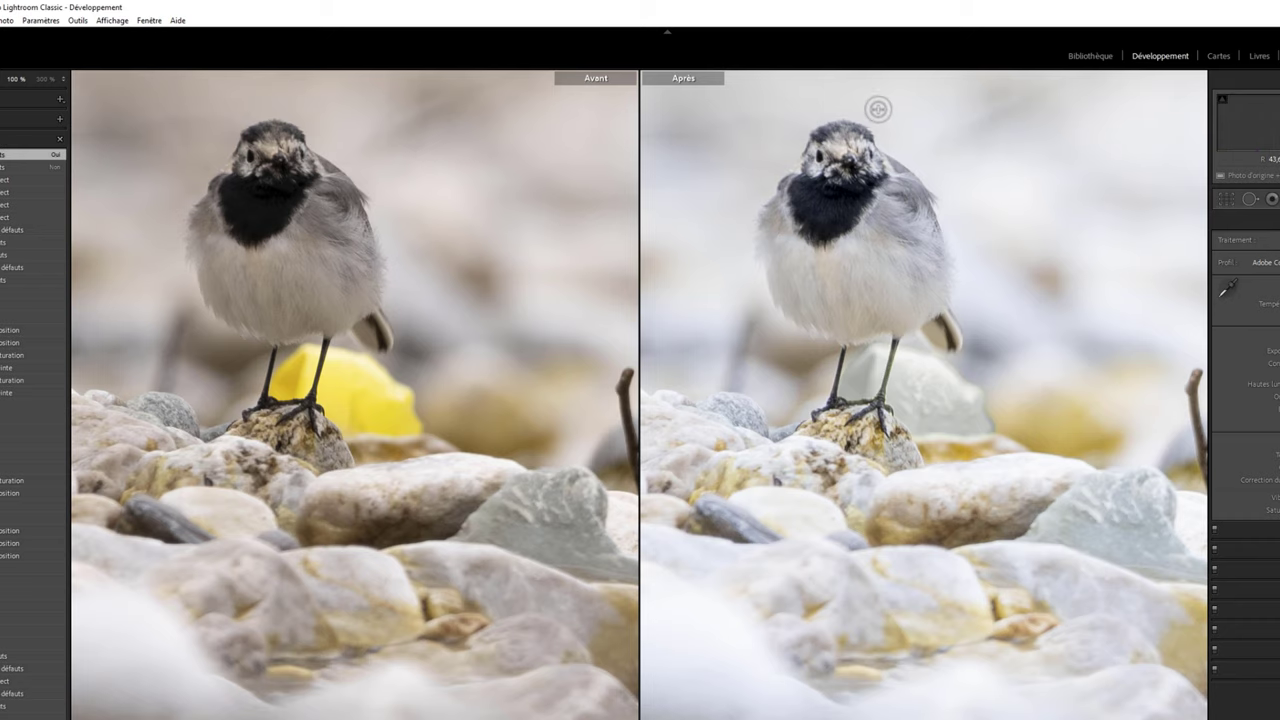
# Hide the top strip and both side panels, and fit the whole photo in both comparison views.
pyautogui.click(834, 28)
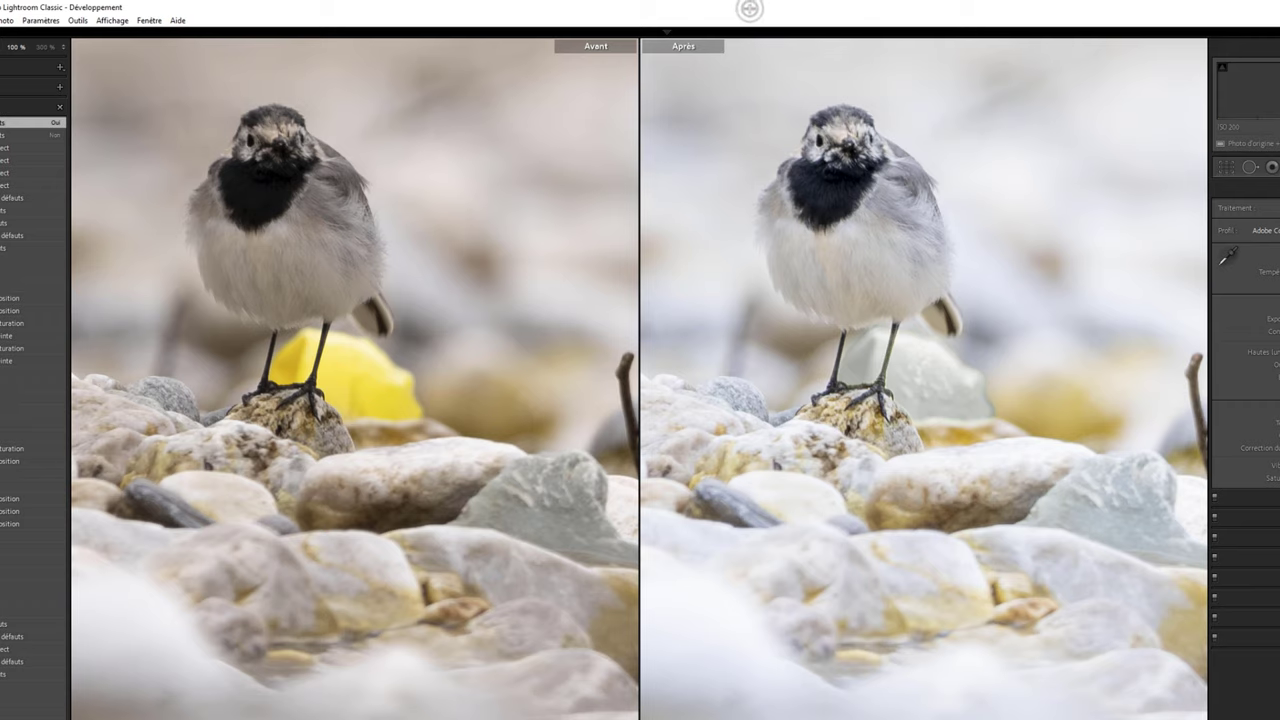
pyautogui.click(749, 10)
pyautogui.press('F7')
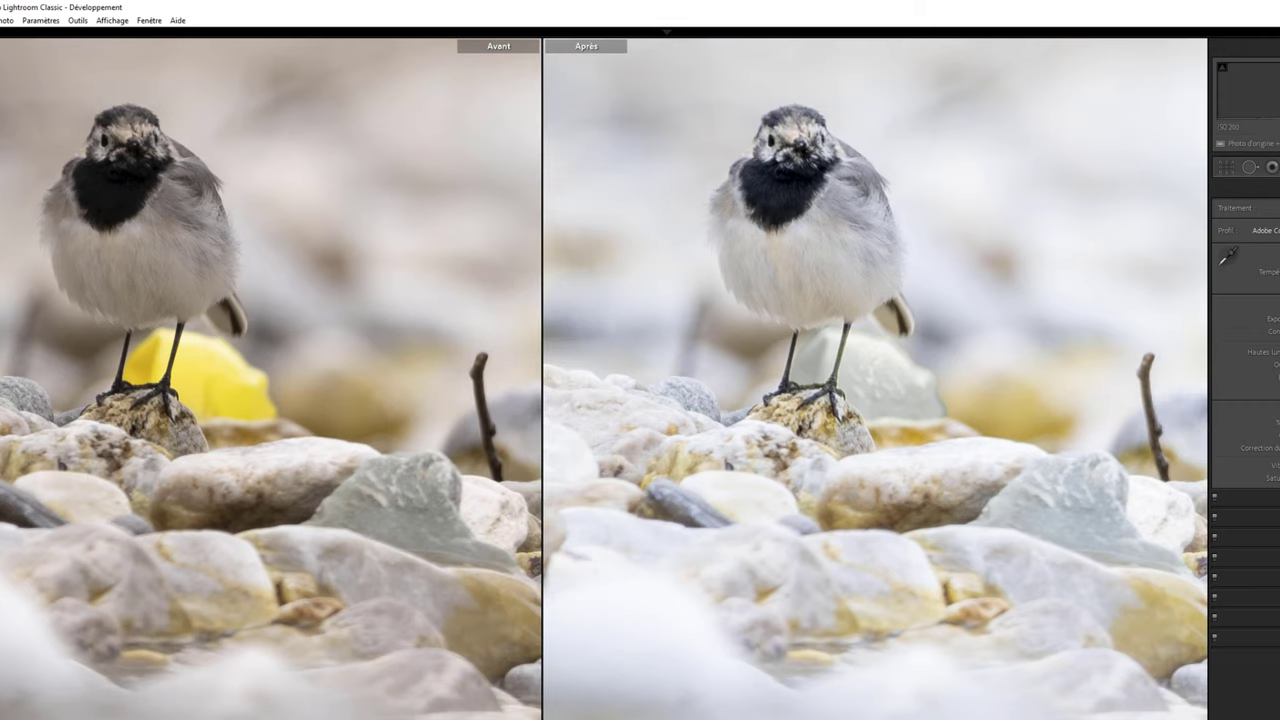
pyautogui.press('F8')
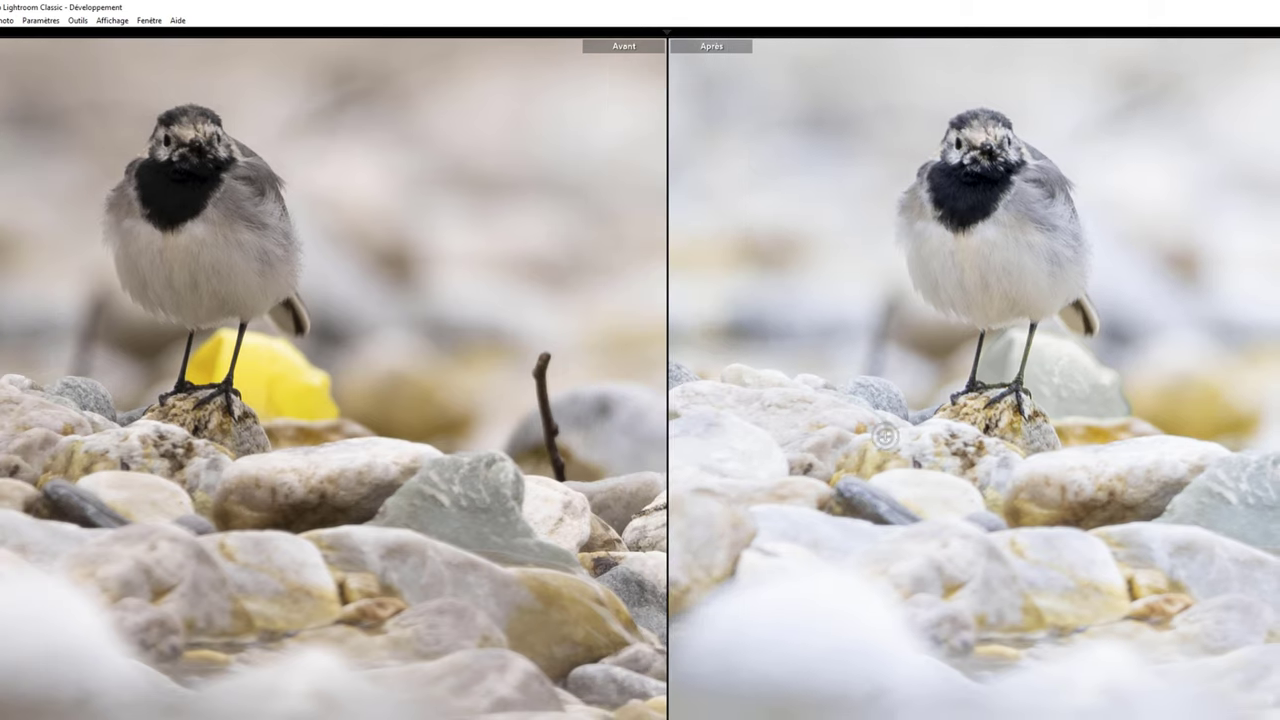
pyautogui.click(885, 436)
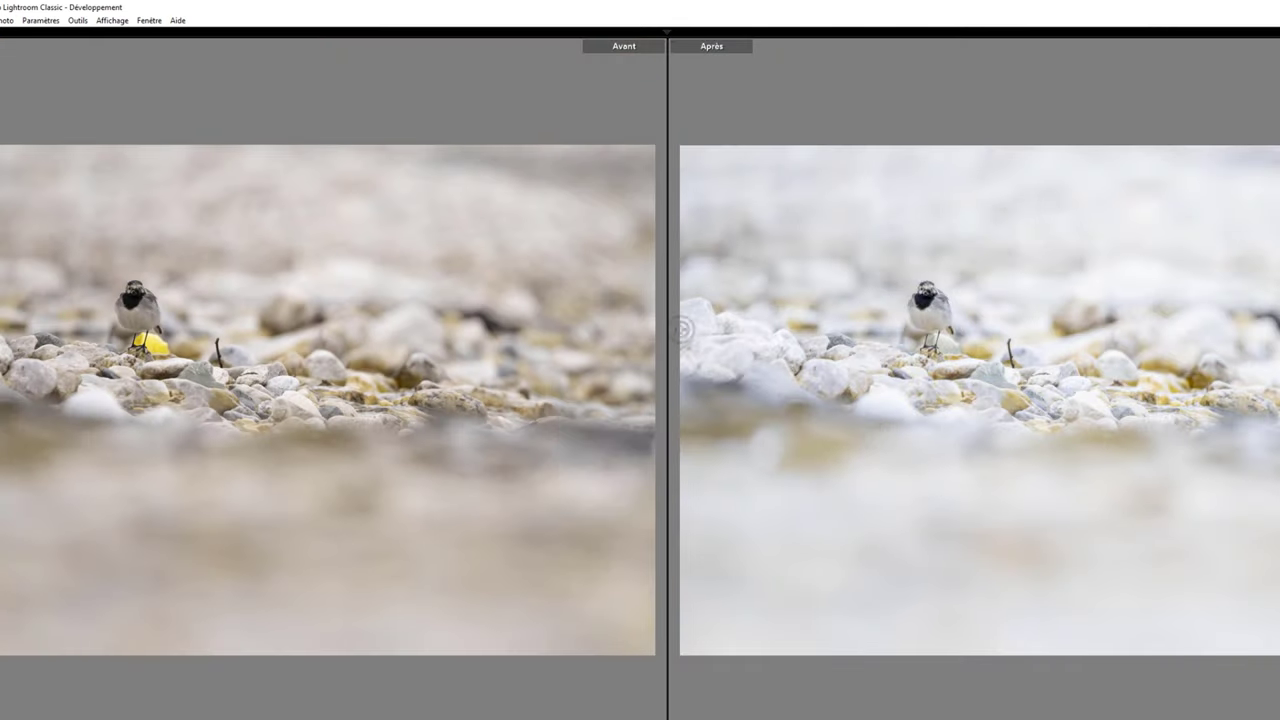